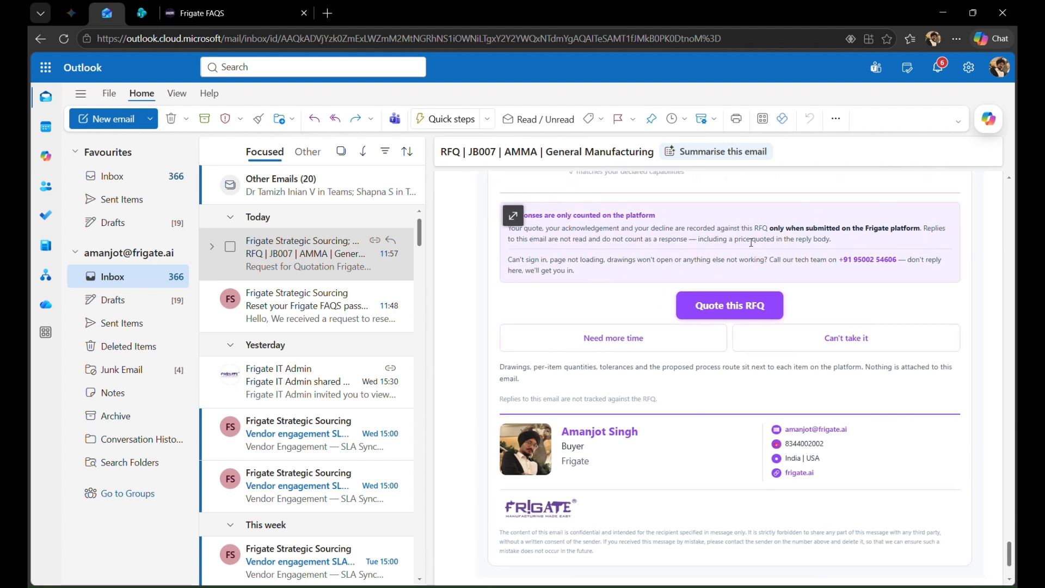
# Step: Follow the quote link in the JB007 RFQ email and sign in to the Frigate supplier portal
pyautogui.scroll(3, 708, 436)
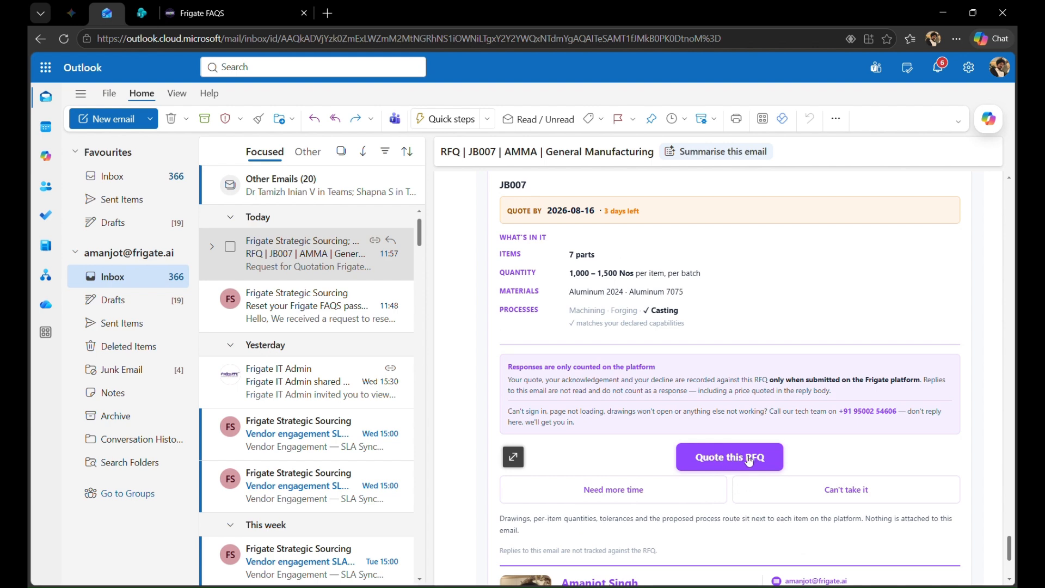
pyautogui.click(749, 458)
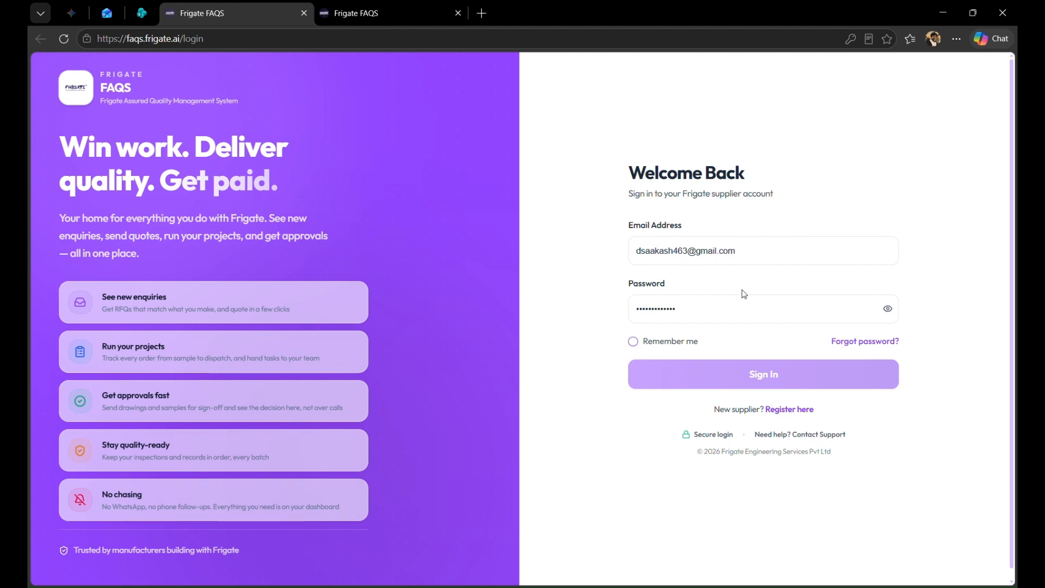
pyautogui.click(865, 343)
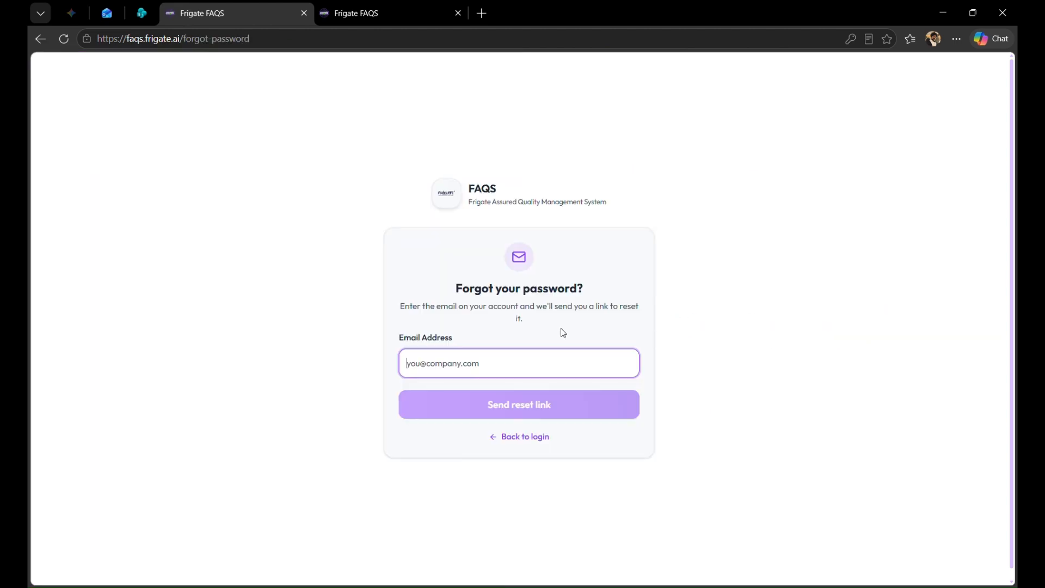
pyautogui.click(524, 440)
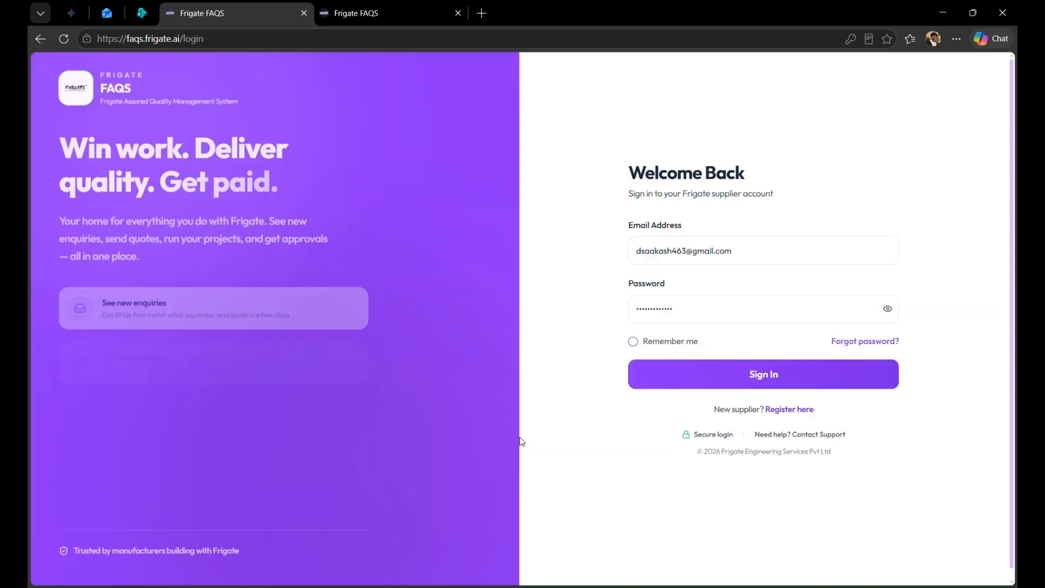
pyautogui.click(672, 376)
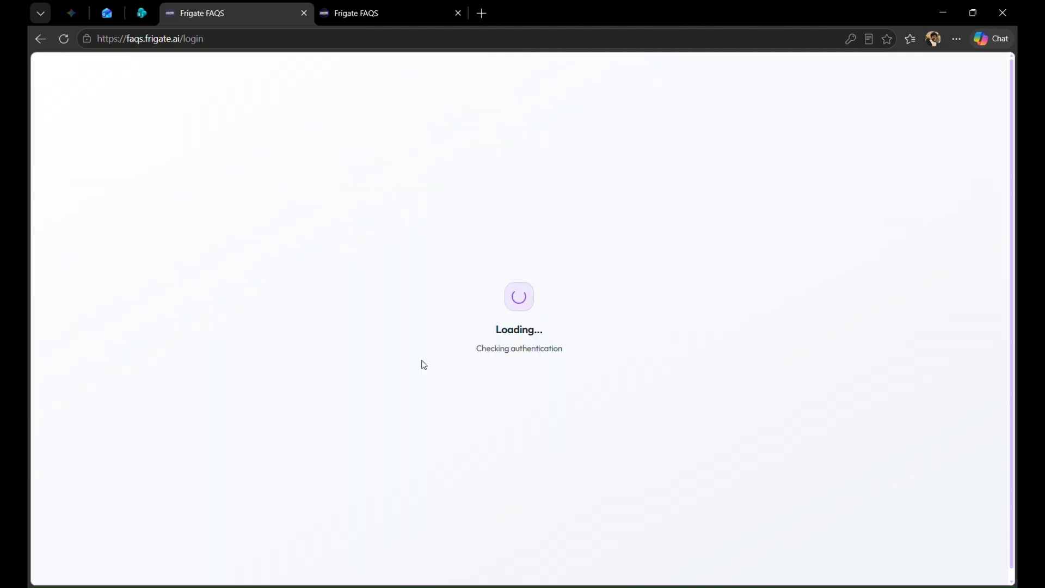
# Step: Review the supplier dashboard's score, line items, RFQs, active projects and declared capabilities
pyautogui.scroll(-3, 397, 328)
pyautogui.scroll(-2, 397, 327)
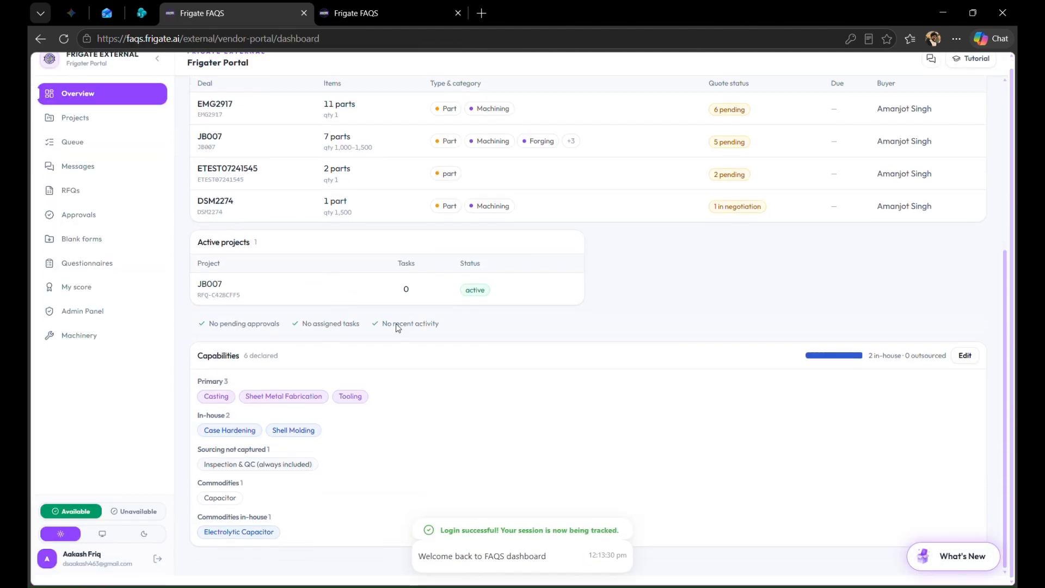
pyautogui.scroll(5, 223, 206)
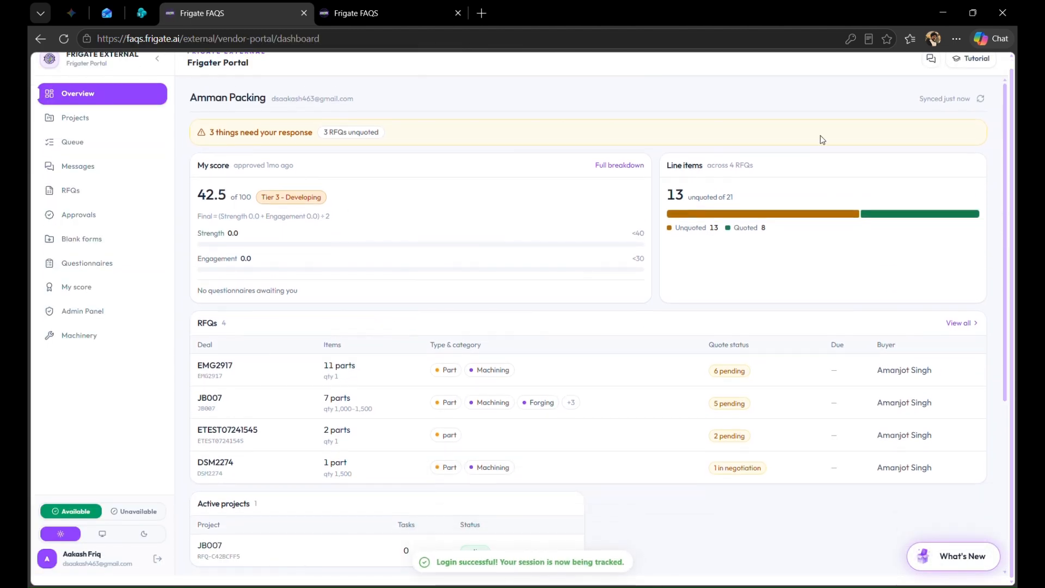
pyautogui.scroll(-1, 516, 321)
pyautogui.scroll(-2, 515, 327)
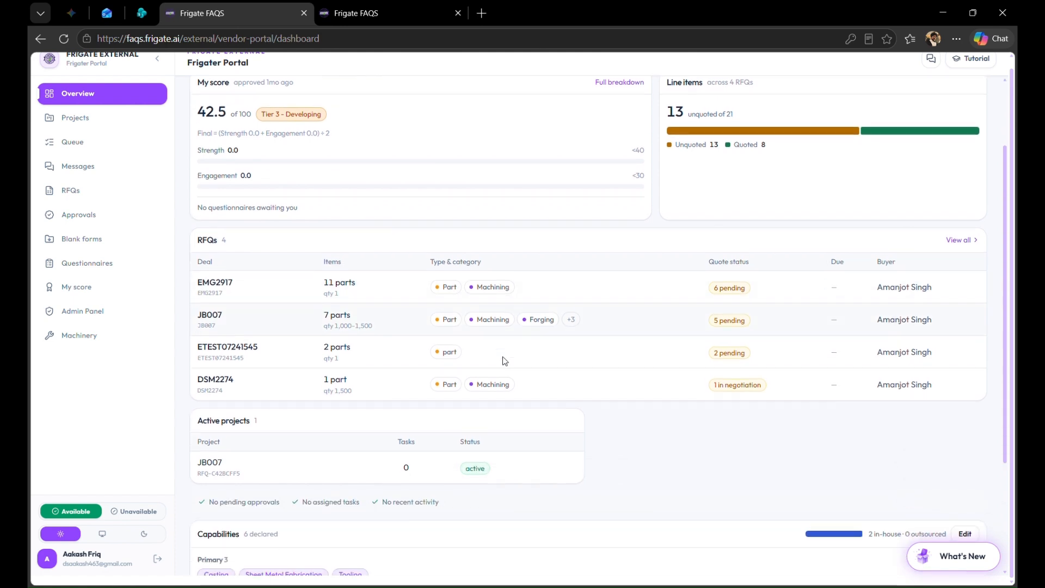
pyautogui.scroll(-3, 334, 444)
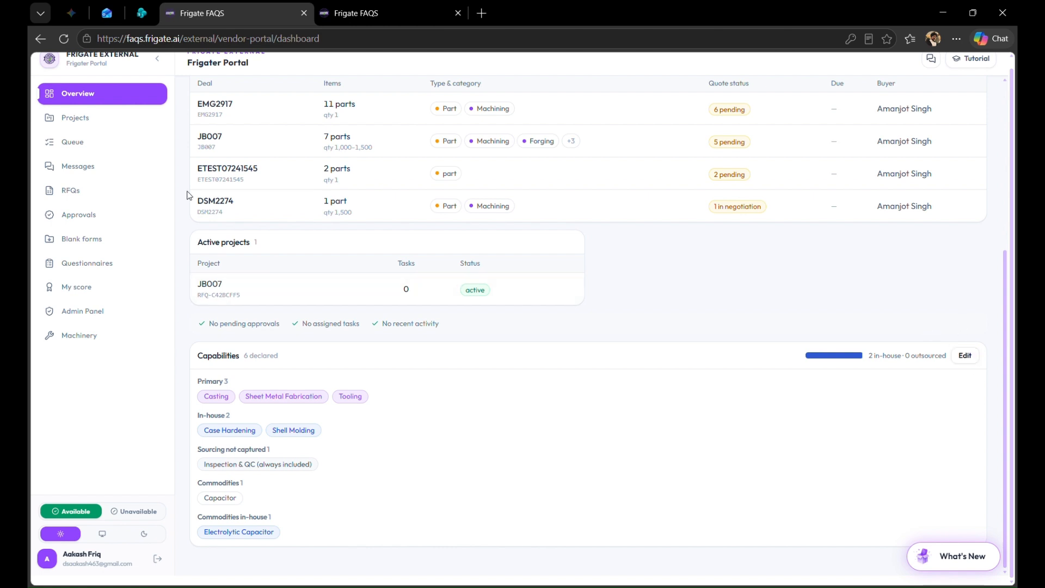
# Step: Open the RFQ list and browse JB007's part previews through to the fourth part
pyautogui.click(113, 190)
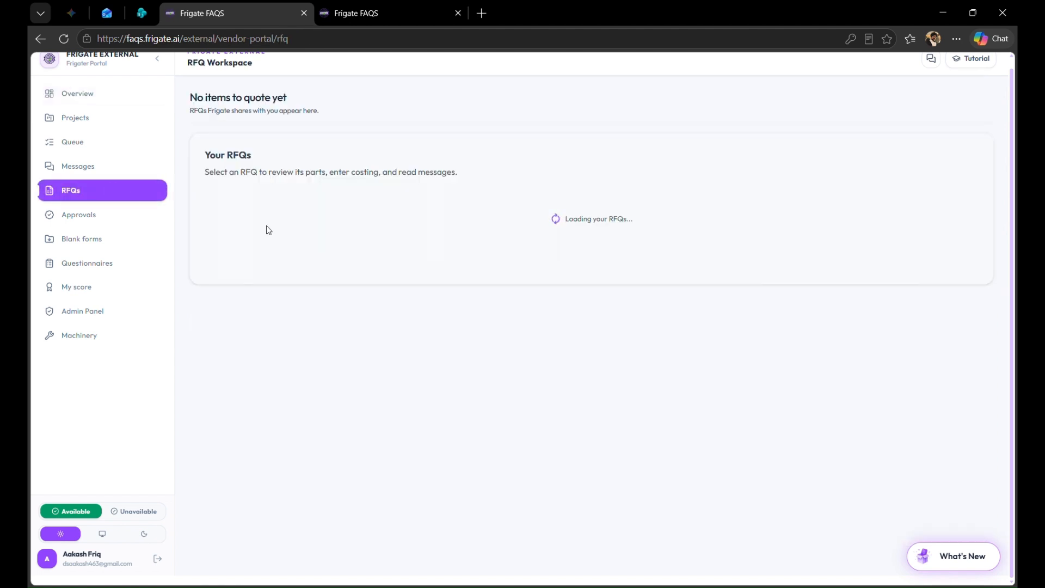
pyautogui.click(311, 304)
pyautogui.click(309, 304)
pyautogui.click(310, 305)
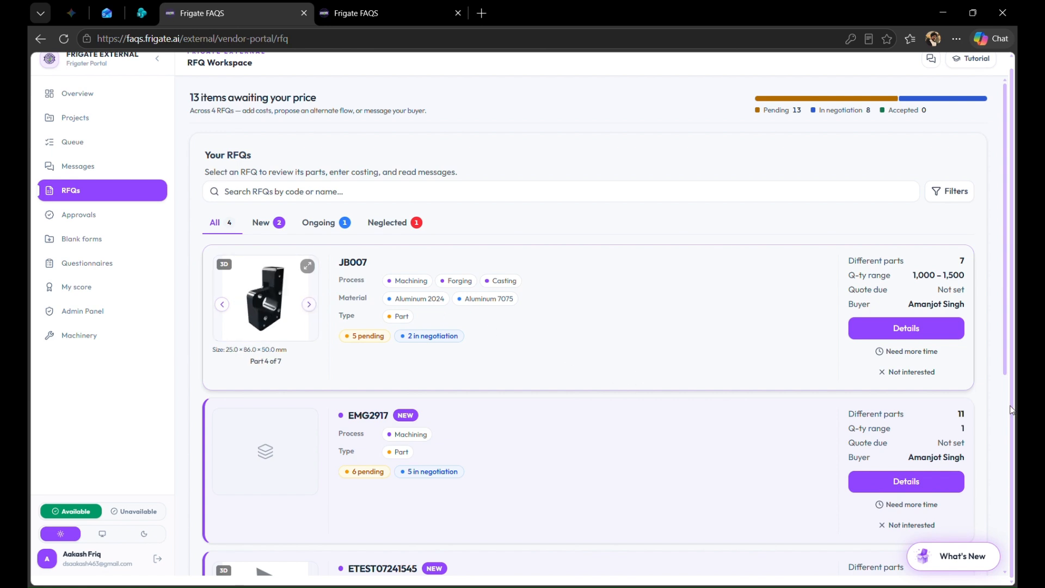
# Step: Open the details of RFQ JB007 and review the parts it contains
pyautogui.click(931, 335)
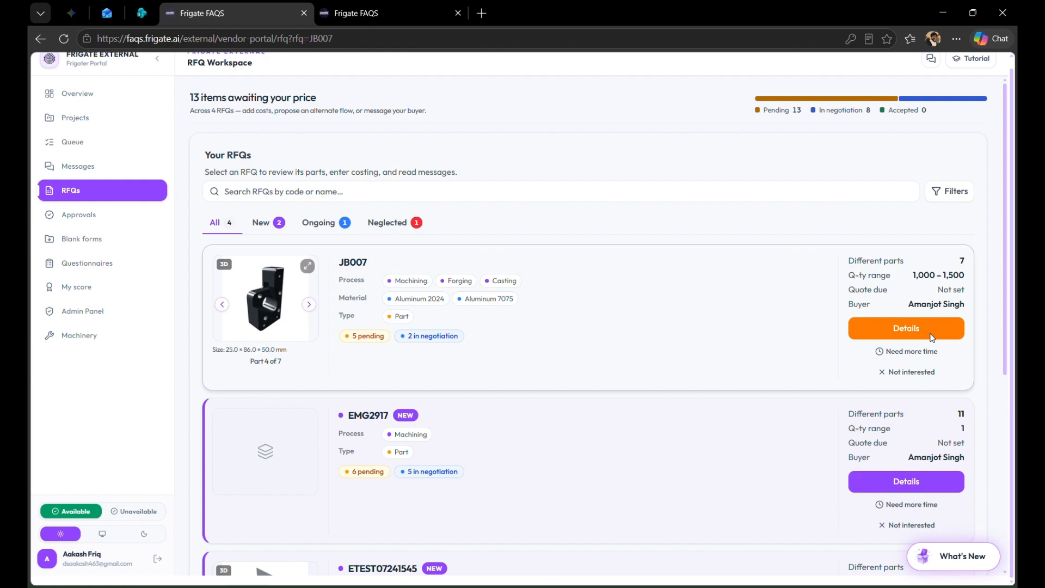
pyautogui.scroll(-10, 395, 266)
pyautogui.scroll(-5, 359, 267)
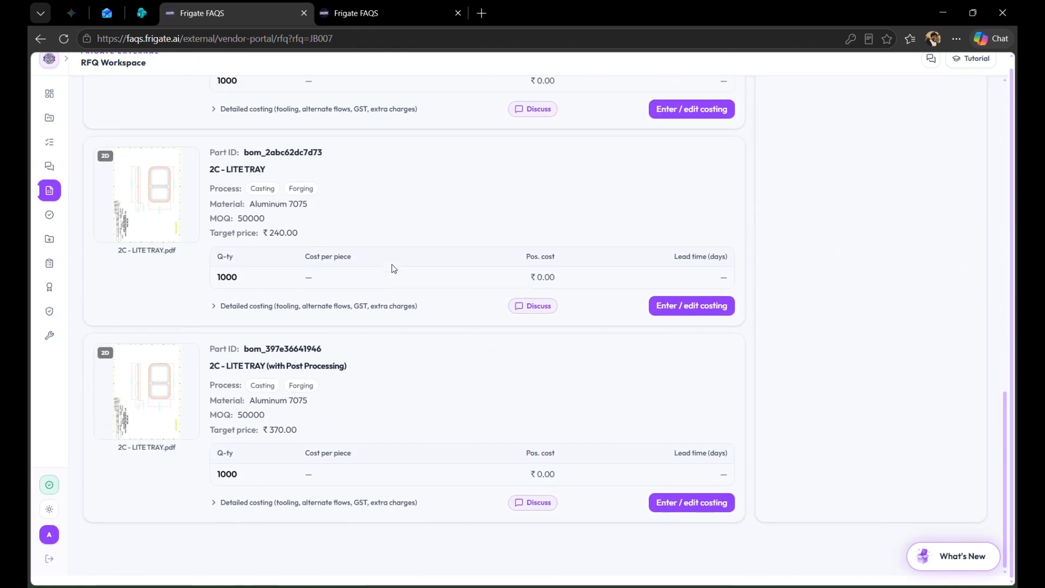
pyautogui.scroll(20, 326, 267)
# Step: Inspect the Lock part's PDF drawing and 3D model, checking its CAD measurements and file details, and close the viewer
pyautogui.click(192, 232)
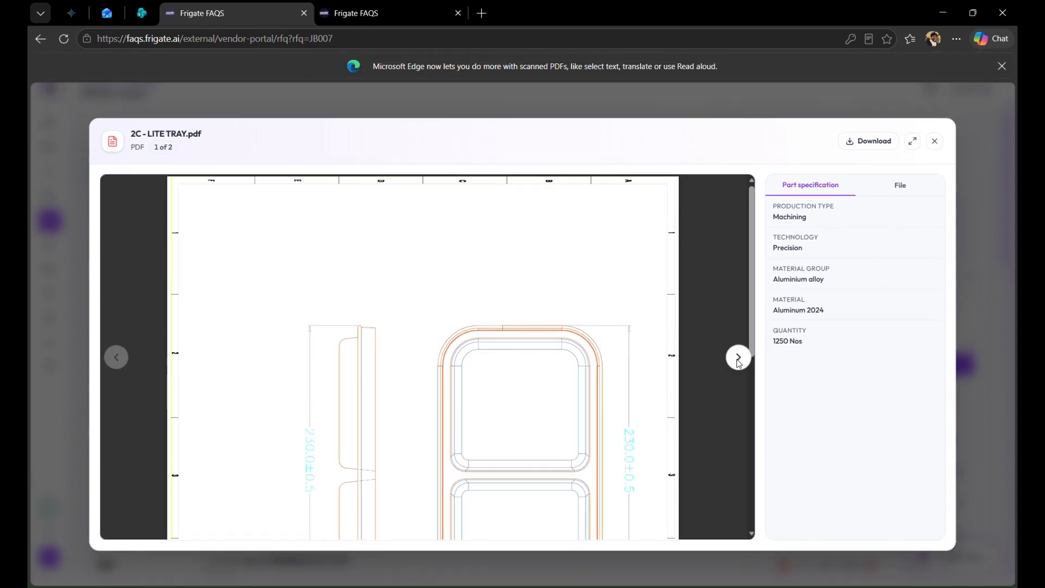
pyautogui.click(739, 359)
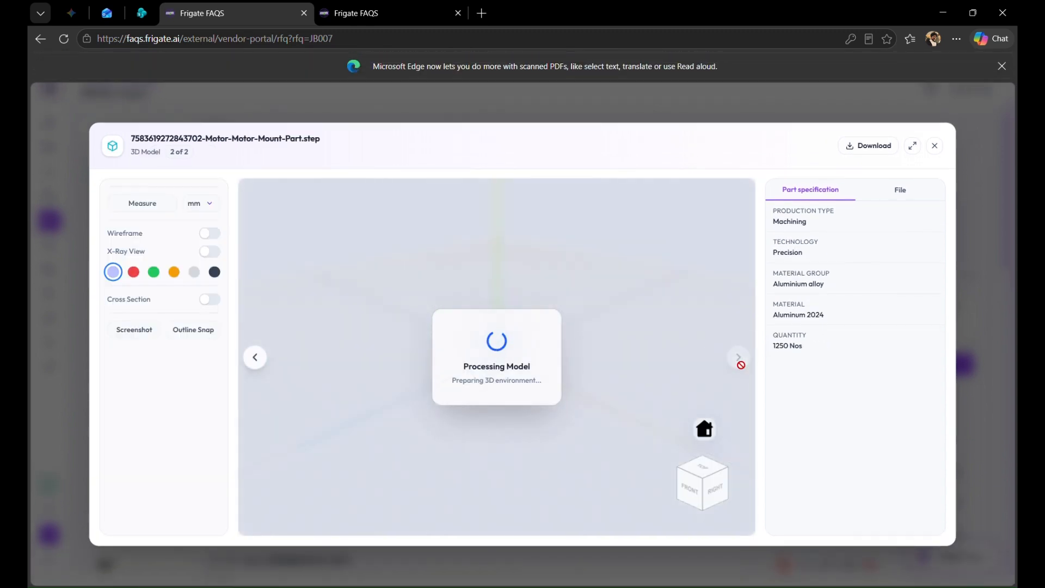
pyautogui.moveTo(499, 307); pyautogui.dragTo(532, 257)
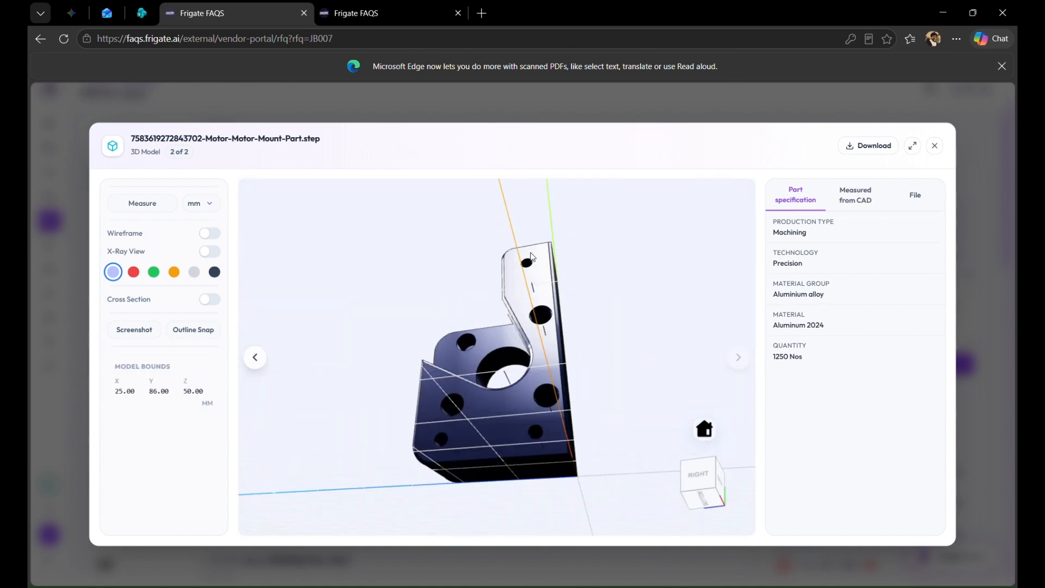
pyautogui.click(863, 197)
pyautogui.click(916, 195)
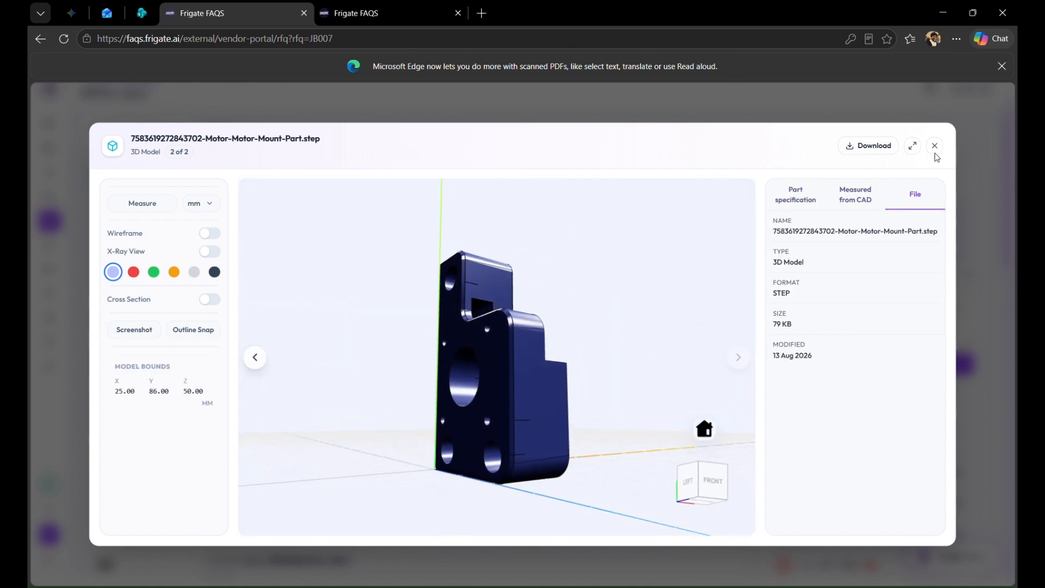
pyautogui.click(935, 145)
# Step: Look through the remaining JB007 parts and return to the deals directory
pyautogui.scroll(-10, 520, 344)
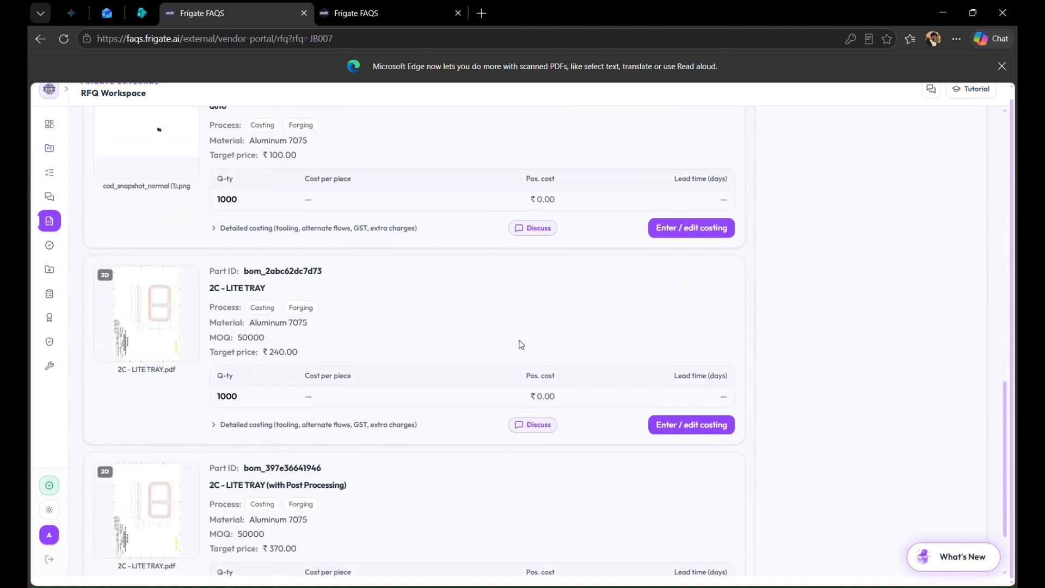
pyautogui.scroll(15, 521, 344)
pyautogui.click(125, 132)
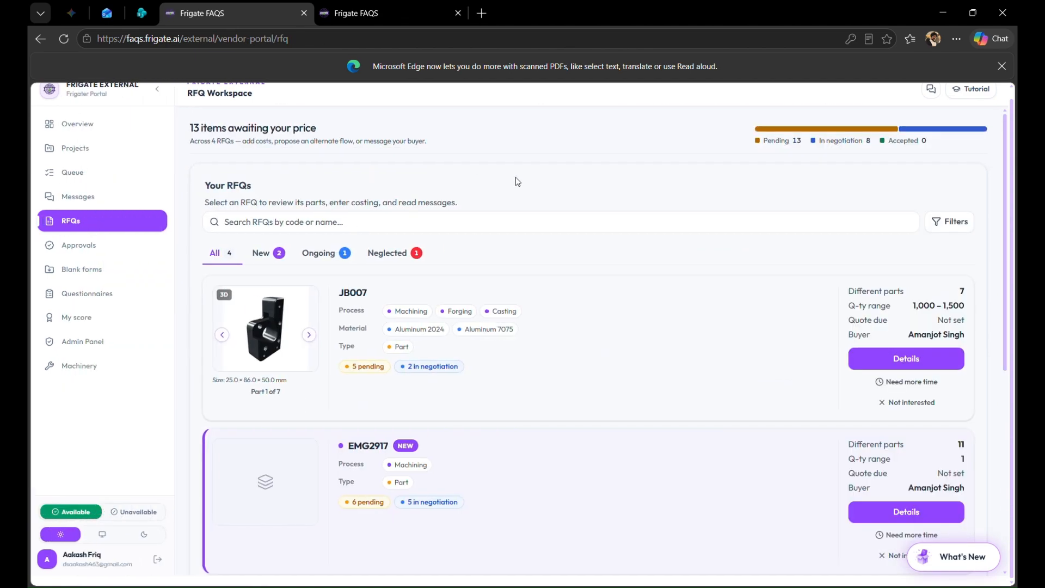
# Step: Preview the more-time request for JB007 with a 10-day response, and its not-interested form, cancelling both
pyautogui.click(916, 383)
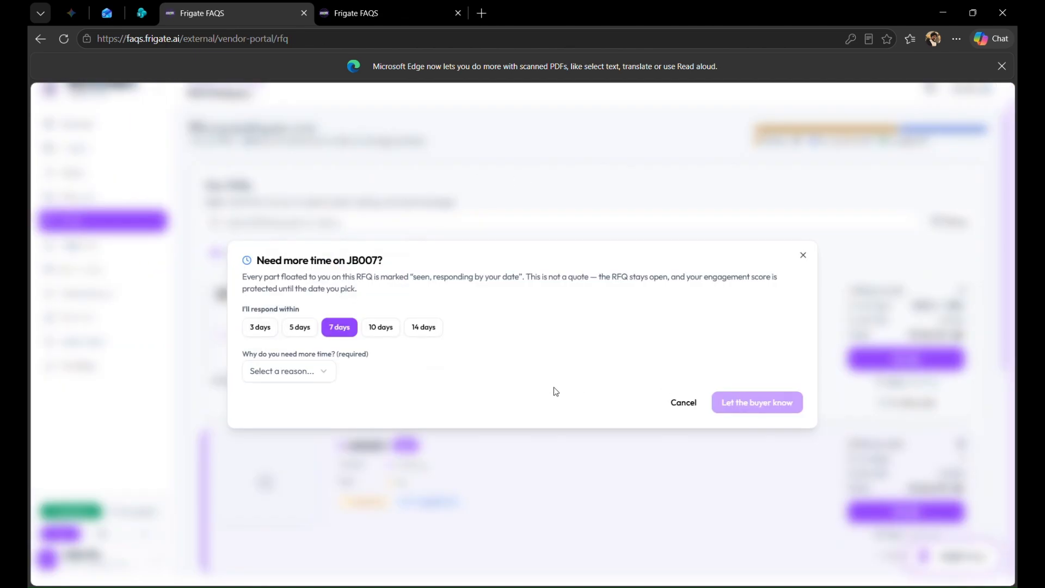
pyautogui.click(389, 329)
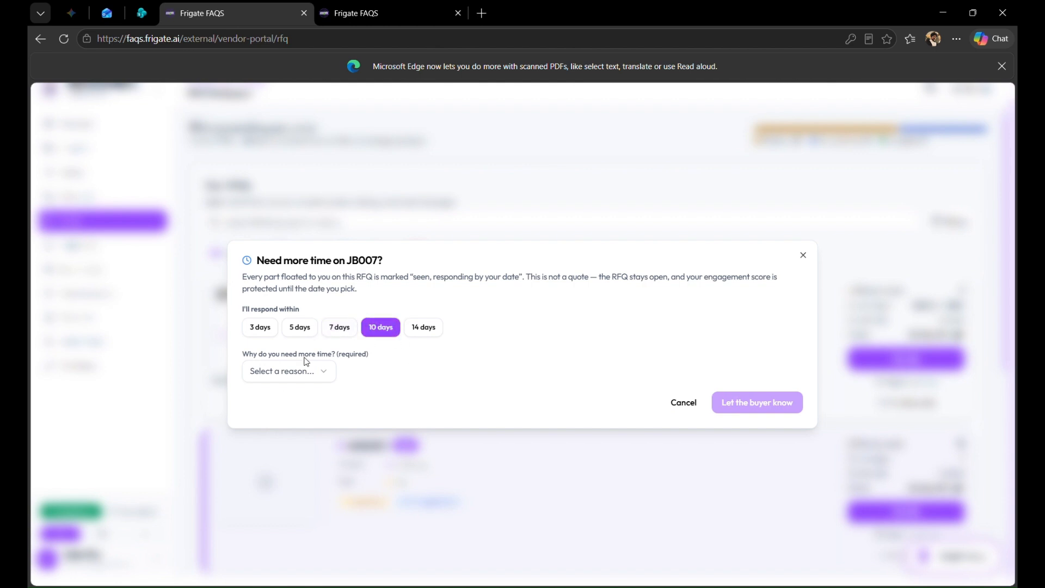
pyautogui.moveTo(306, 357); pyautogui.dragTo(309, 369)
pyautogui.click(308, 370)
pyautogui.click(584, 334)
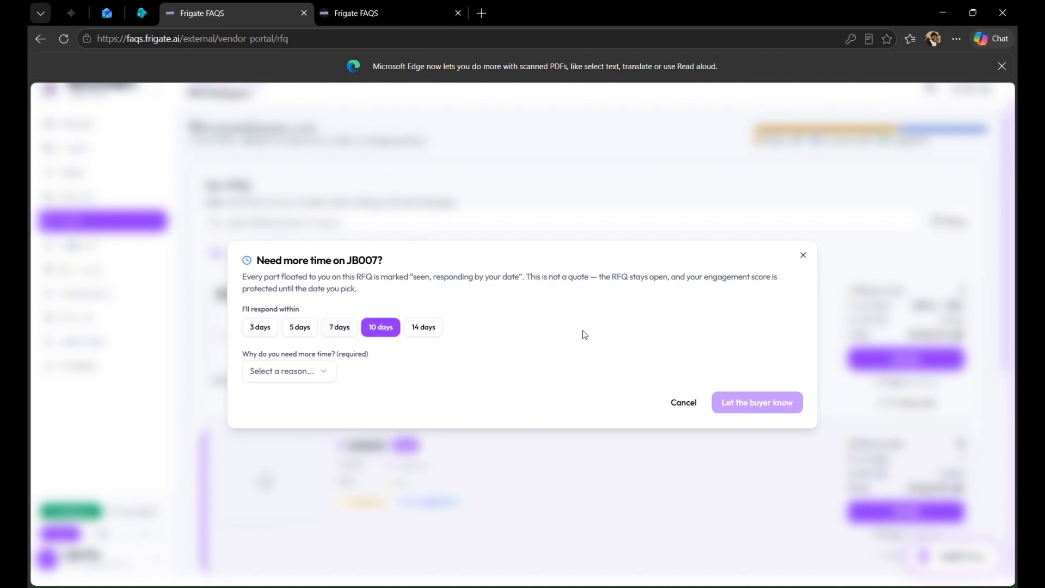
pyautogui.click(684, 402)
pyautogui.click(902, 409)
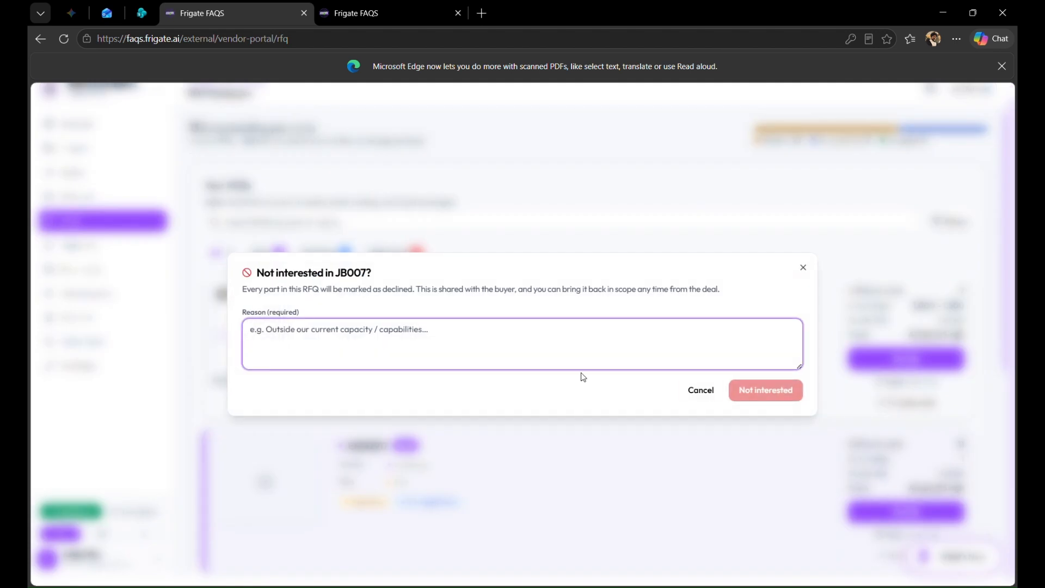
pyautogui.click(685, 403)
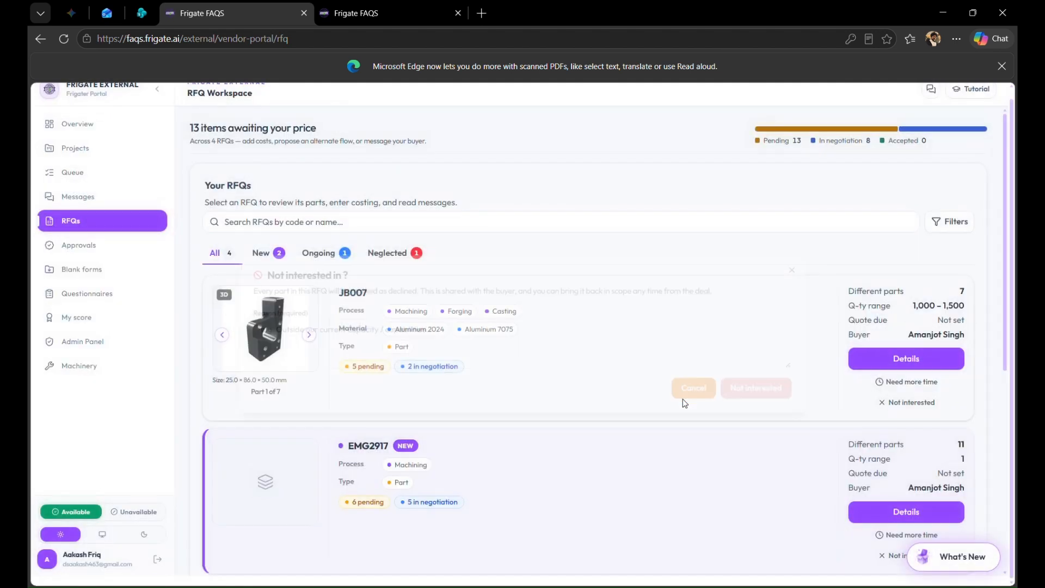
# Step: Open the Lock part's costing in JB007 and switch it to Total cost only, acknowledging submission without a cost breakdown
pyautogui.click(943, 354)
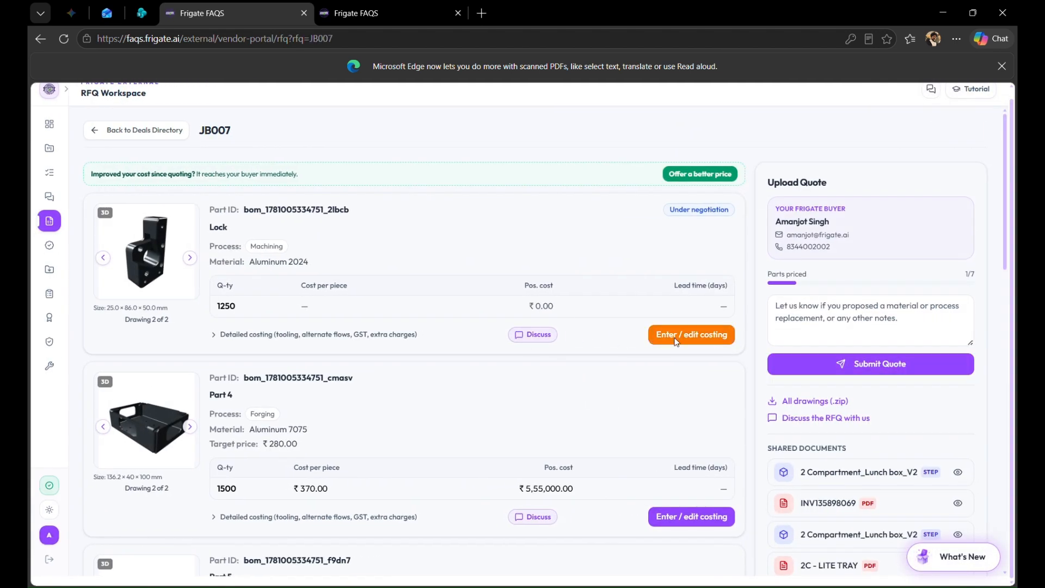
pyautogui.click(691, 335)
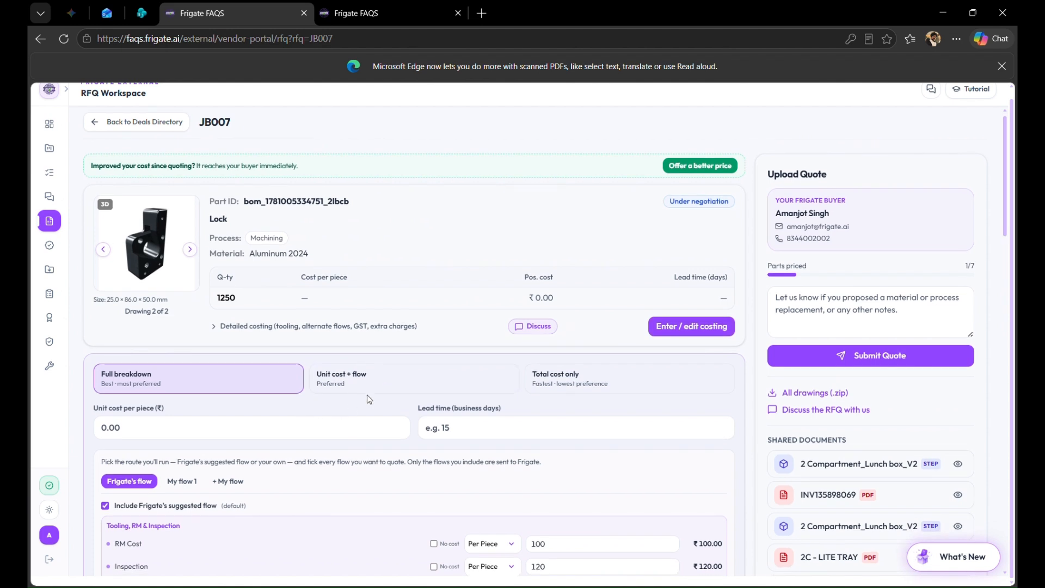
pyautogui.click(366, 378)
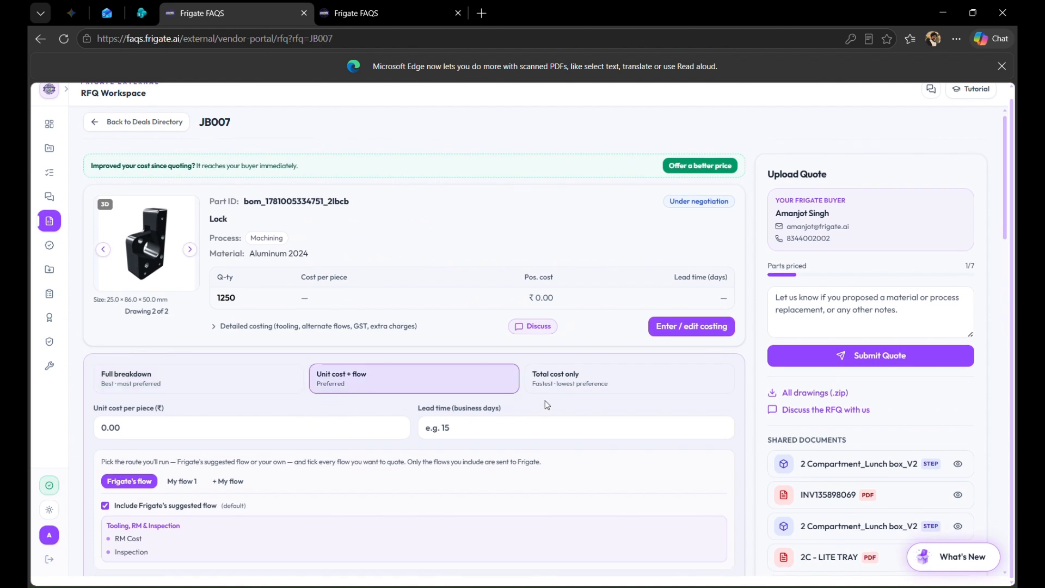
pyautogui.click(558, 393)
pyautogui.click(448, 358)
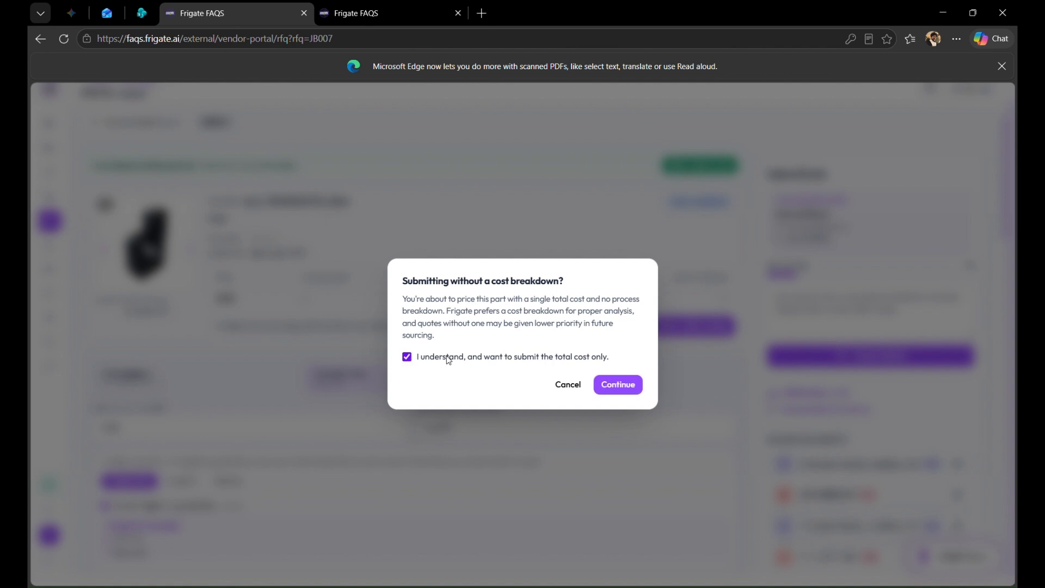
pyautogui.click(612, 387)
pyautogui.scroll(-1, 410, 392)
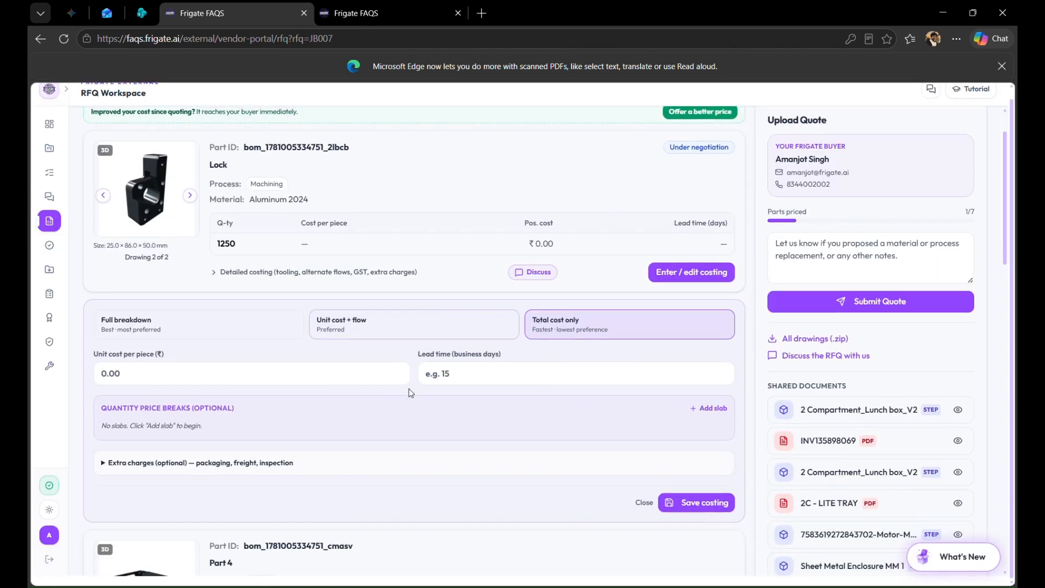
# Step: Set the Lock part's unit cost to ₹1350, choose a GST rate with GST-exclusive pricing, and save the costing
pyautogui.click(287, 381)
pyautogui.write('1350')
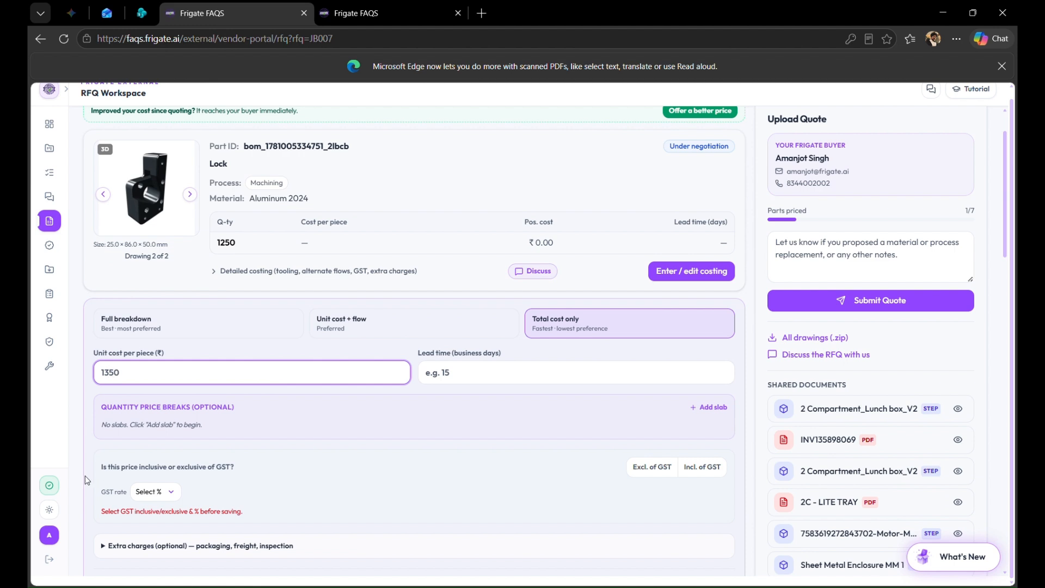
pyautogui.click(152, 493)
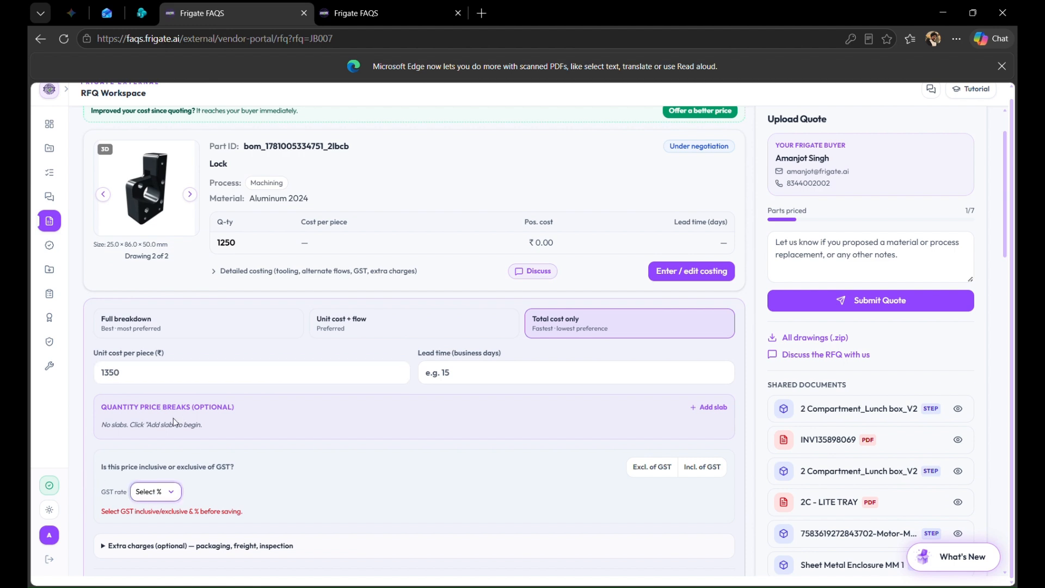
pyautogui.click(166, 434)
pyautogui.click(634, 469)
pyautogui.scroll(-2, 654, 474)
pyautogui.click(702, 494)
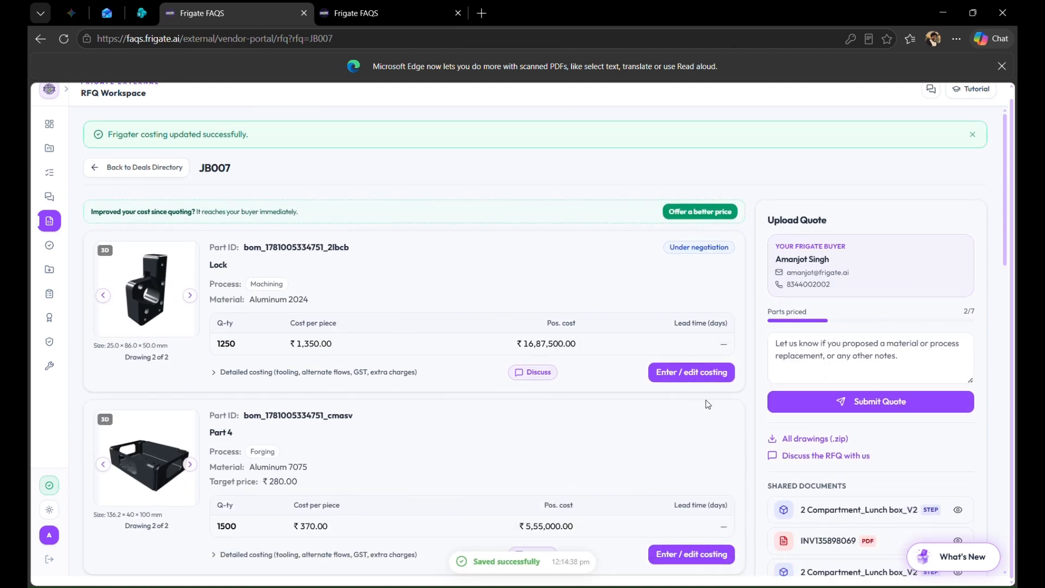
# Step: Open Part 4's costing and switch it to the Unit cost + flow method
pyautogui.scroll(-3, 707, 404)
pyautogui.click(702, 366)
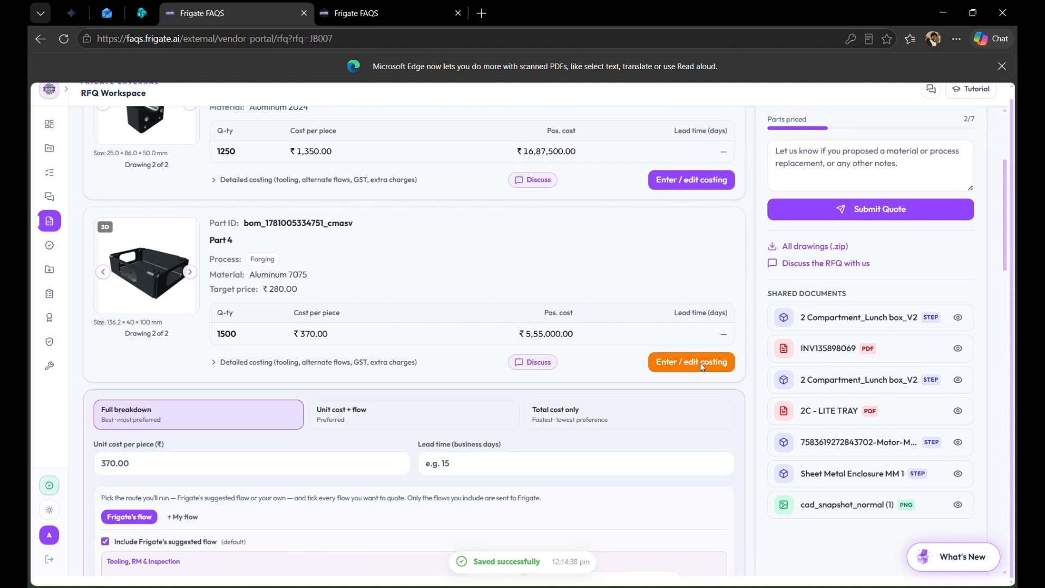
pyautogui.scroll(-1, 420, 430)
pyautogui.click(359, 352)
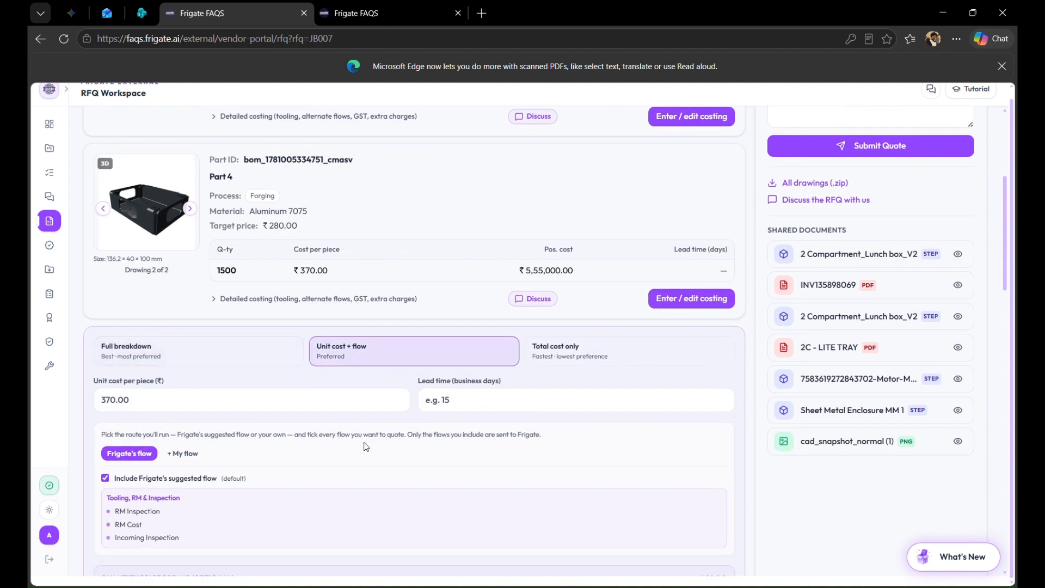
pyautogui.scroll(-1, 366, 446)
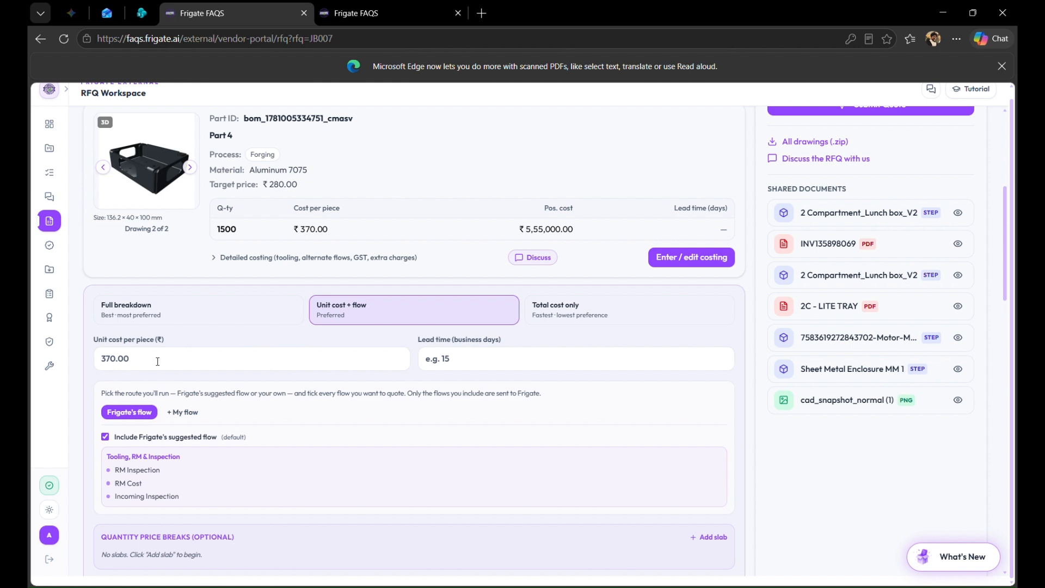
# Step: Draft an own process flow for Part 4 with inverstment casting, and close the costing without saving
pyautogui.click(185, 412)
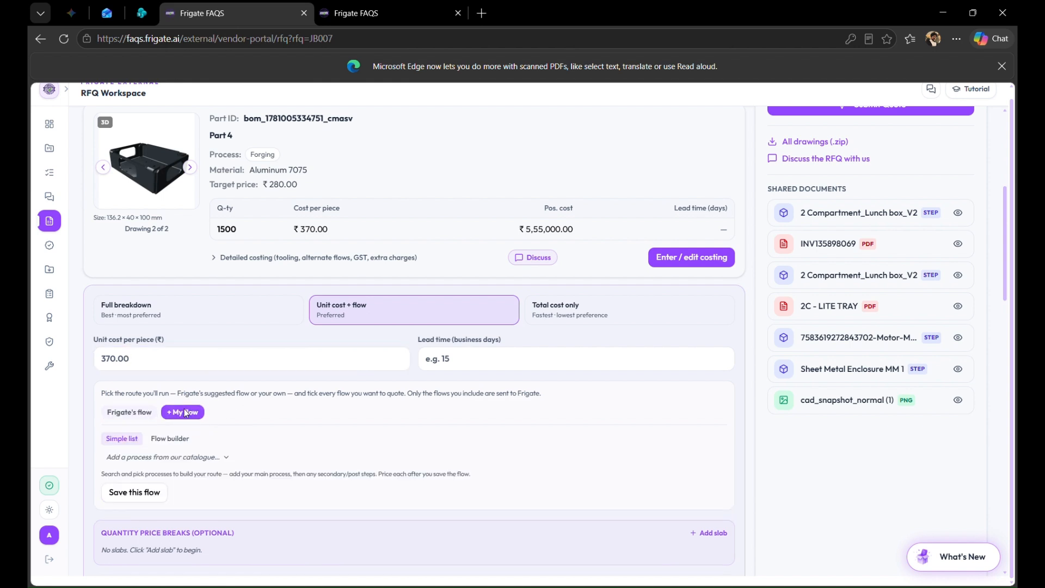
pyautogui.click(182, 458)
pyautogui.click(188, 515)
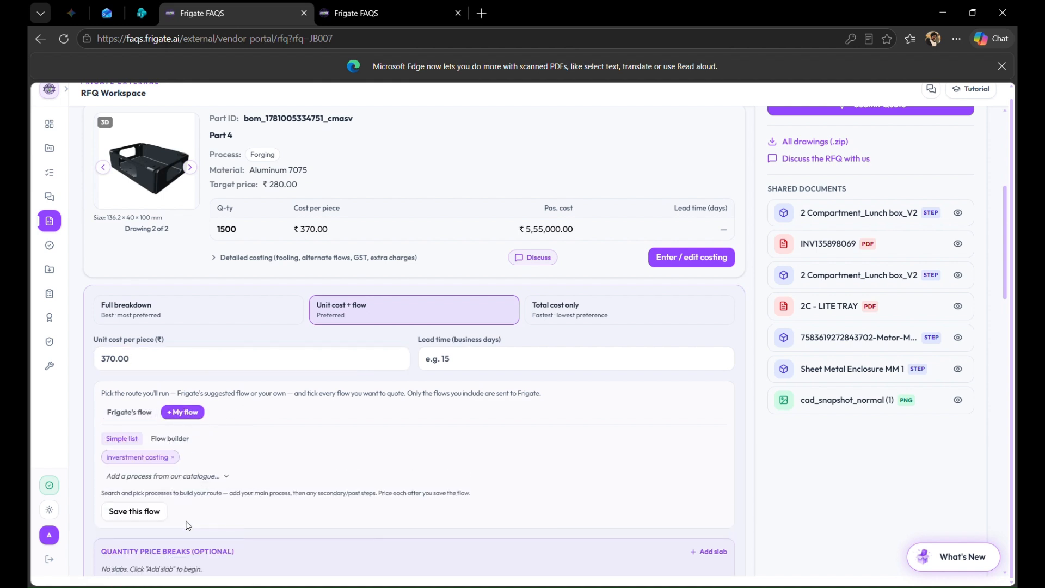
pyautogui.scroll(-1, 201, 466)
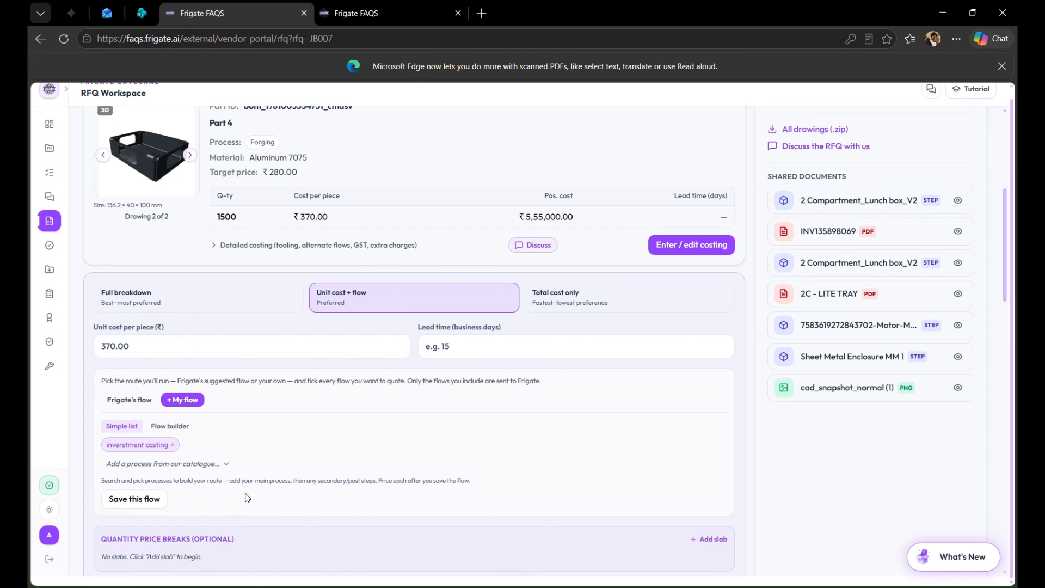
pyautogui.scroll(-1, 247, 495)
pyautogui.scroll(-3, 246, 497)
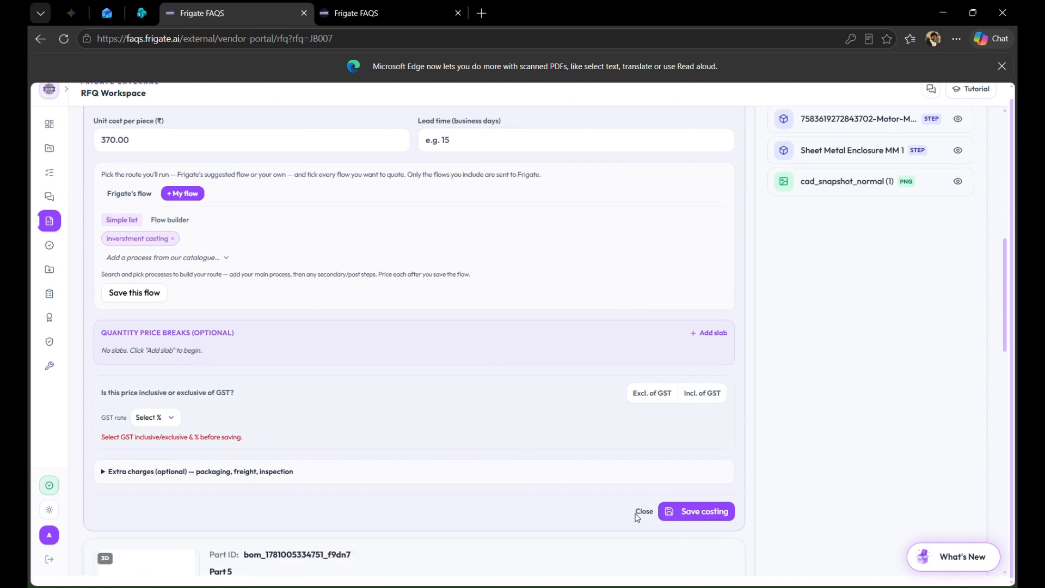
pyautogui.click(642, 512)
# Step: Open the costing of 2C - LITE TRAY (with Post Processing) down to its suggested flow's process costs
pyautogui.scroll(-8, 649, 518)
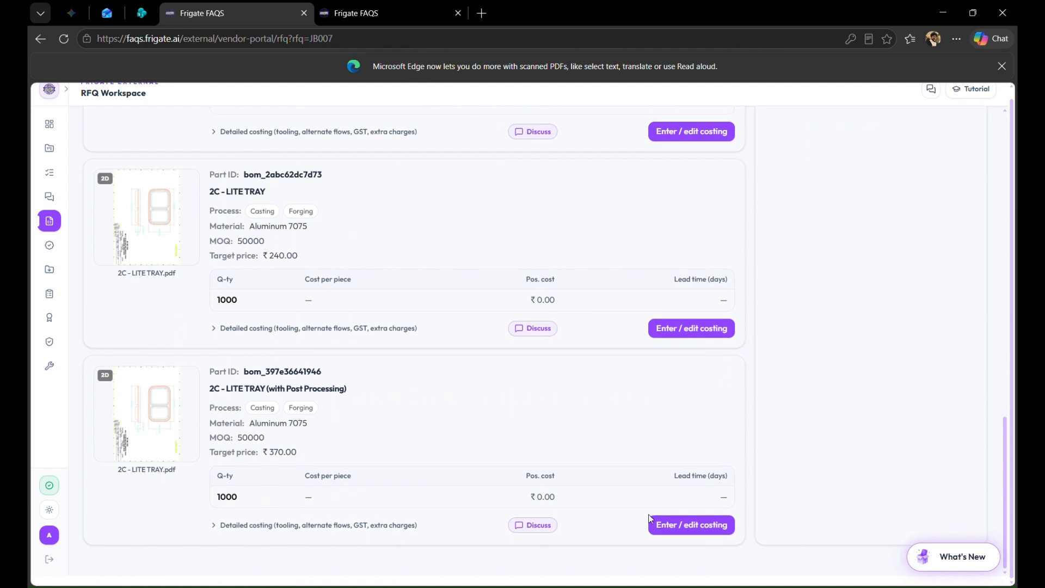
pyautogui.click(694, 535)
pyautogui.scroll(-10, 523, 390)
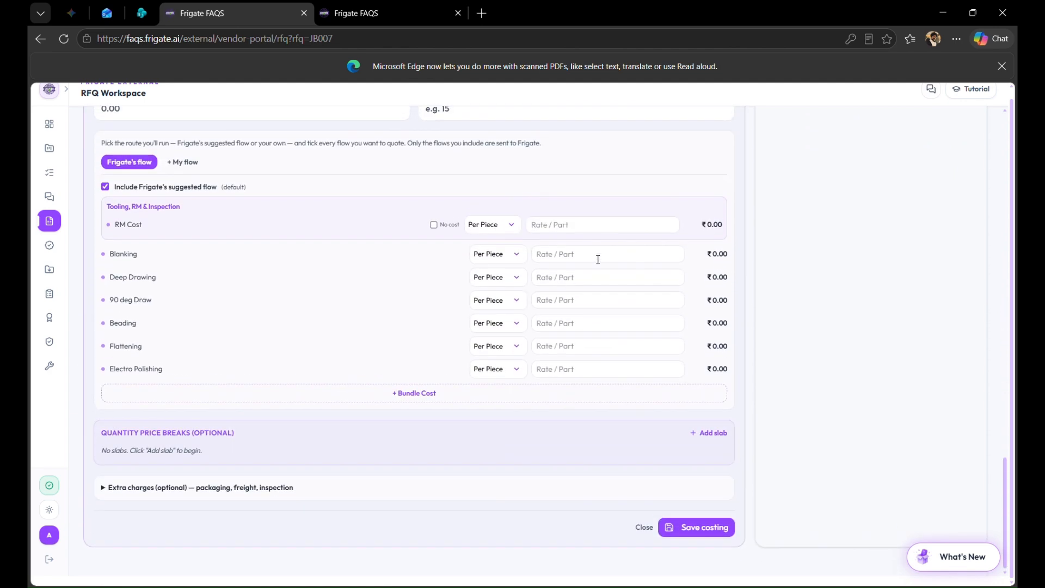
# Step: Try the Lump Sum, Per Batch and No cost options for RM Cost, and return it to Per Piece
pyautogui.click(515, 225)
pyautogui.click(482, 289)
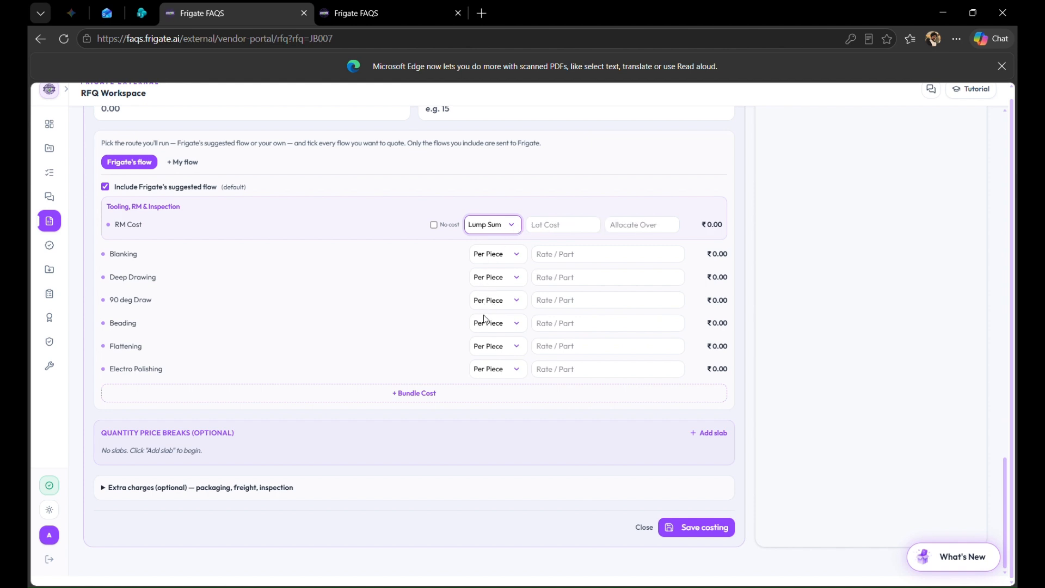
pyautogui.click(486, 267)
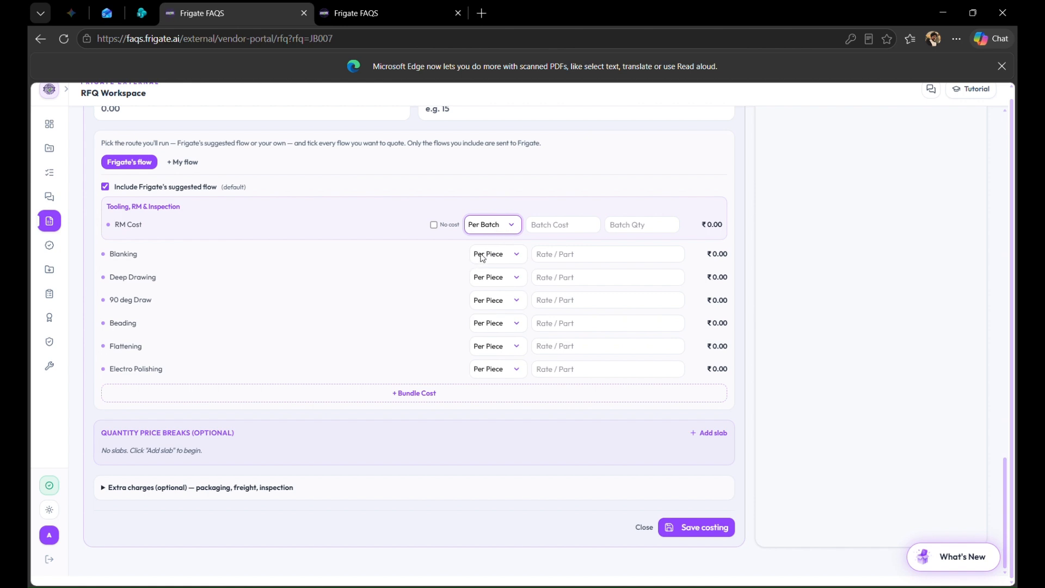
pyautogui.click(435, 225)
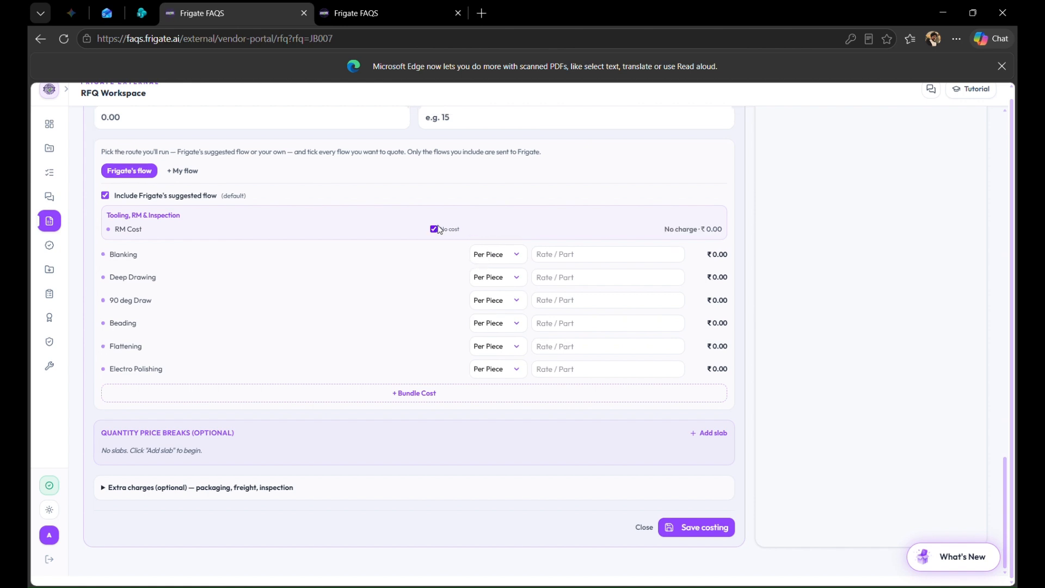
pyautogui.click(439, 230)
# Step: Enter per-piece rates of 1000 for RM Cost, 120 for Blanking and 150 for Deep Drawing
pyautogui.click(569, 232)
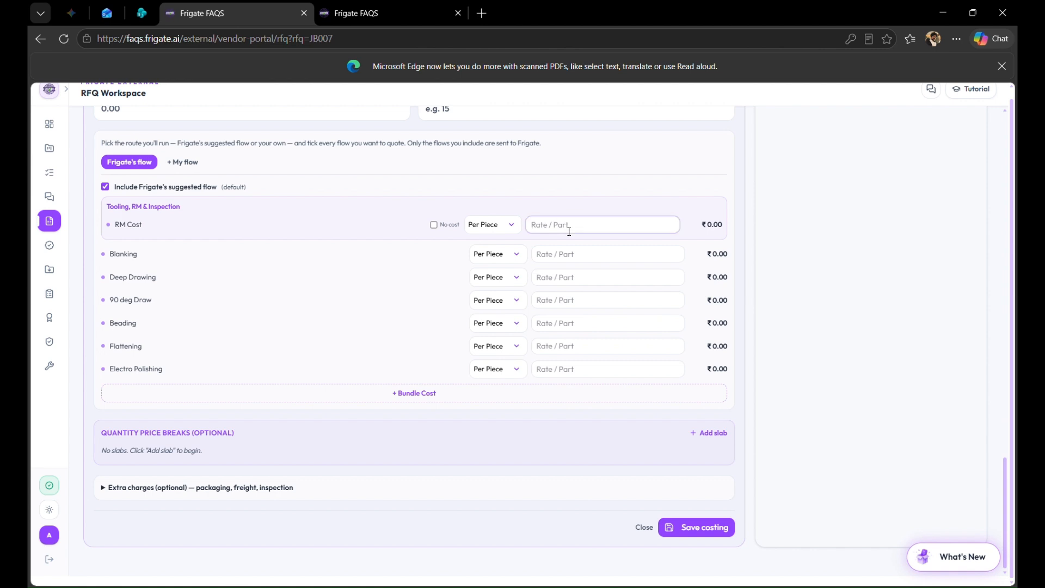
pyautogui.write('1000')
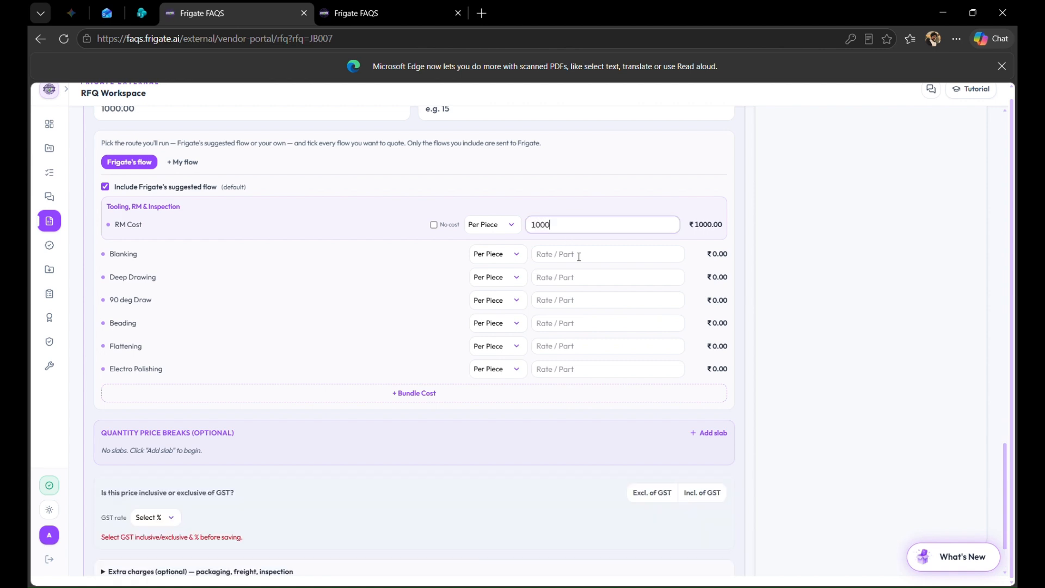
pyautogui.click(579, 256)
pyautogui.write('120')
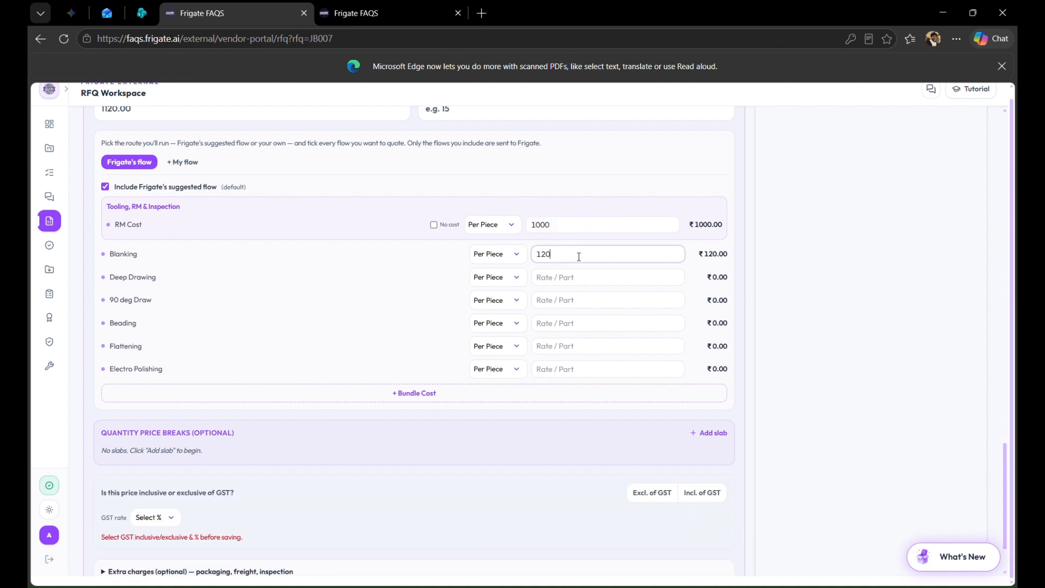
pyautogui.click(575, 283)
pyautogui.write('150')
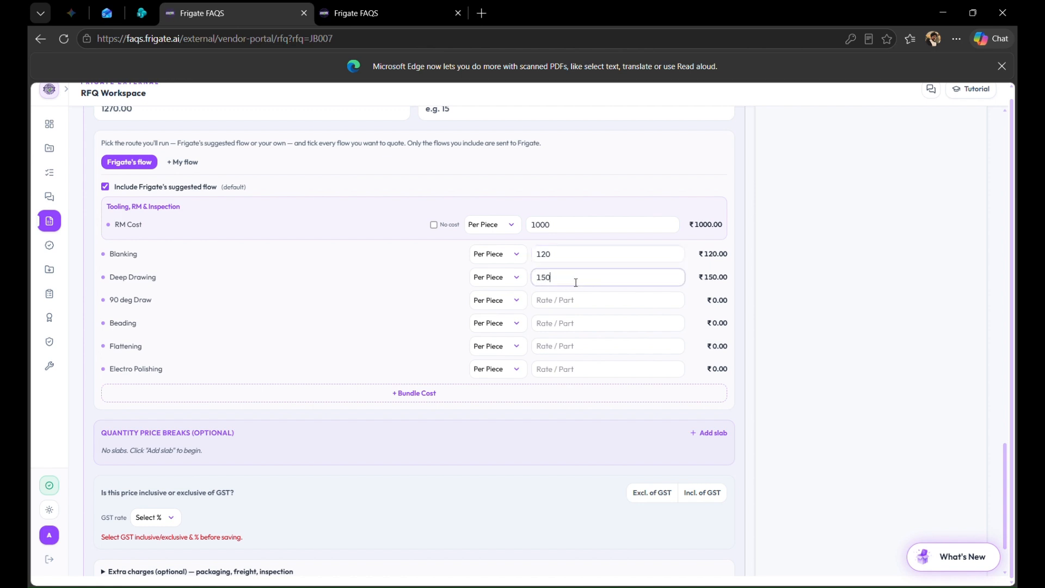
# Step: Bundle 90 deg Draw, Beading, Flattening and Electro Polishing into one cost of 130 per piece
pyautogui.click(442, 400)
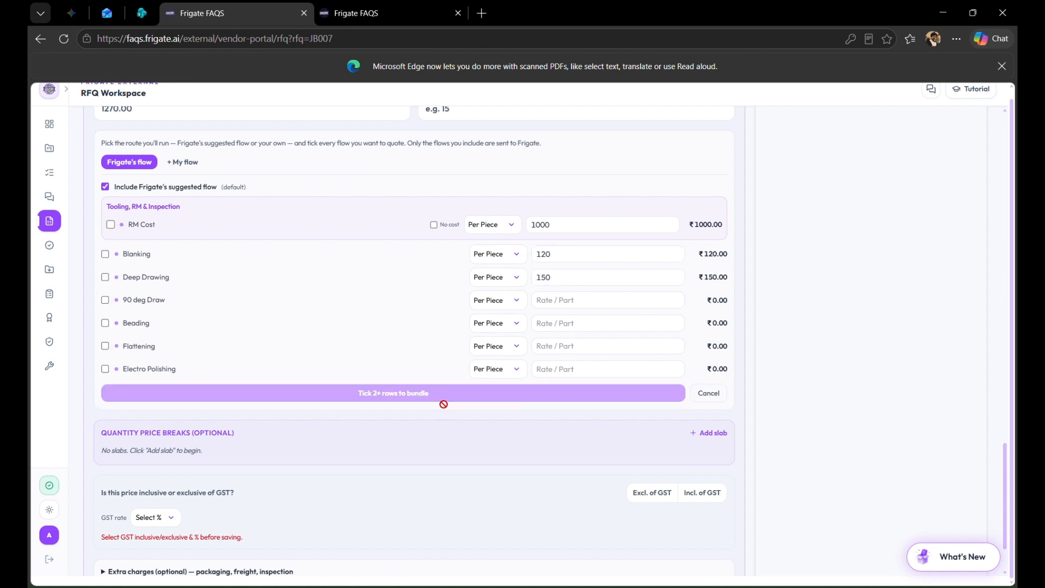
pyautogui.click(105, 300)
pyautogui.click(105, 323)
pyautogui.click(105, 346)
pyautogui.click(105, 369)
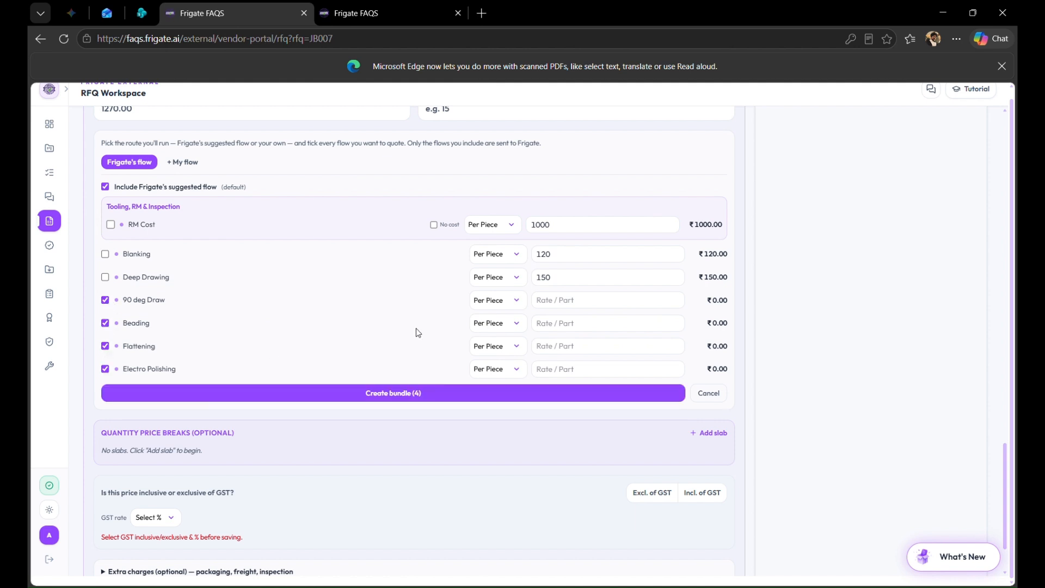
pyautogui.click(486, 397)
pyautogui.click(370, 401)
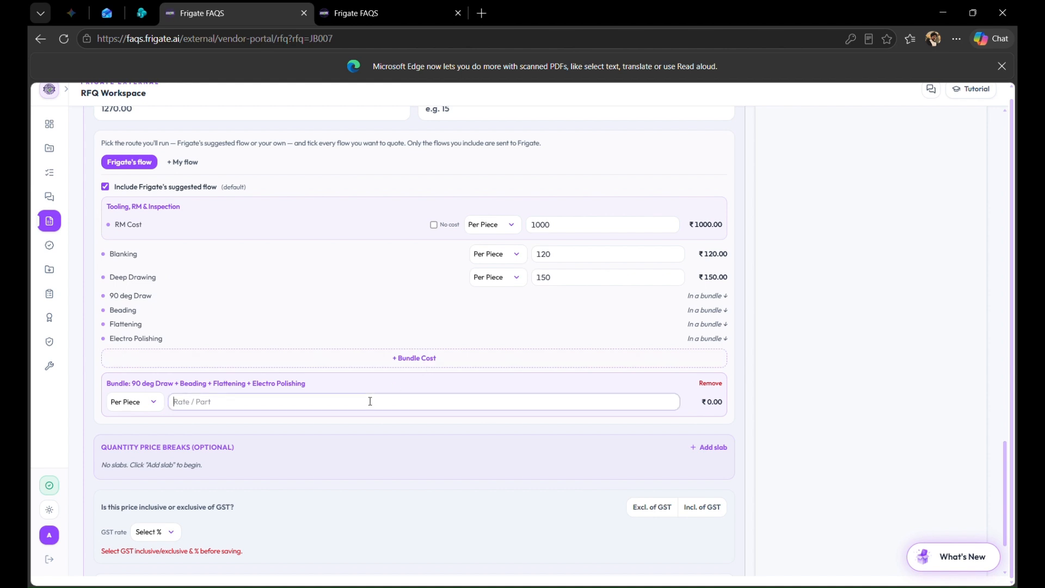
pyautogui.write('130')
# Step: Set the GST rate to 18% with GST-exclusive pricing and save the costing of 2C - LITE TRAY (with Post Processing)
pyautogui.scroll(-1, 637, 500)
pyautogui.click(152, 512)
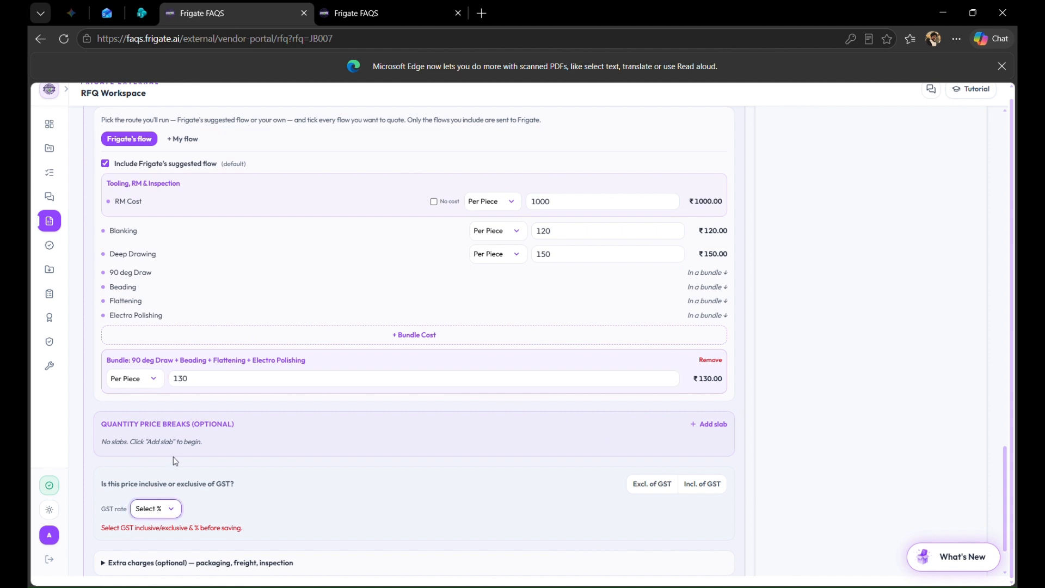
pyautogui.click(652, 485)
pyautogui.scroll(-2, 656, 495)
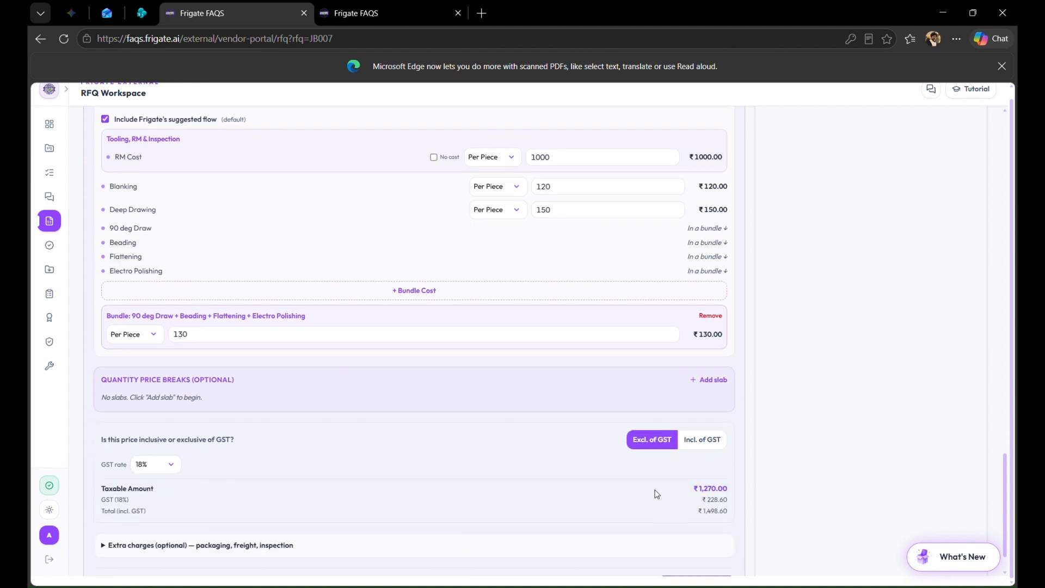
pyautogui.click(708, 532)
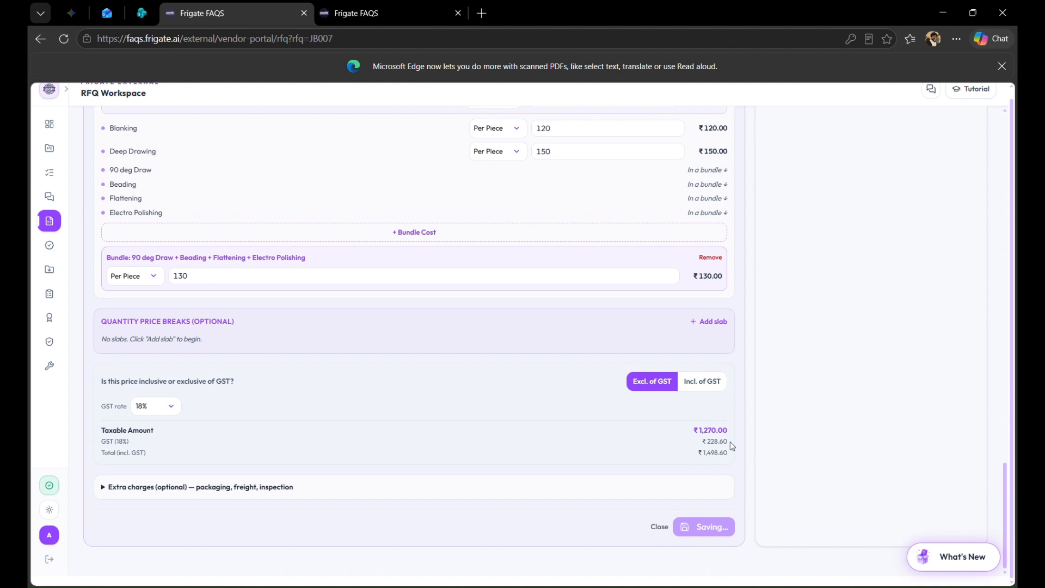
pyautogui.scroll(1, 736, 445)
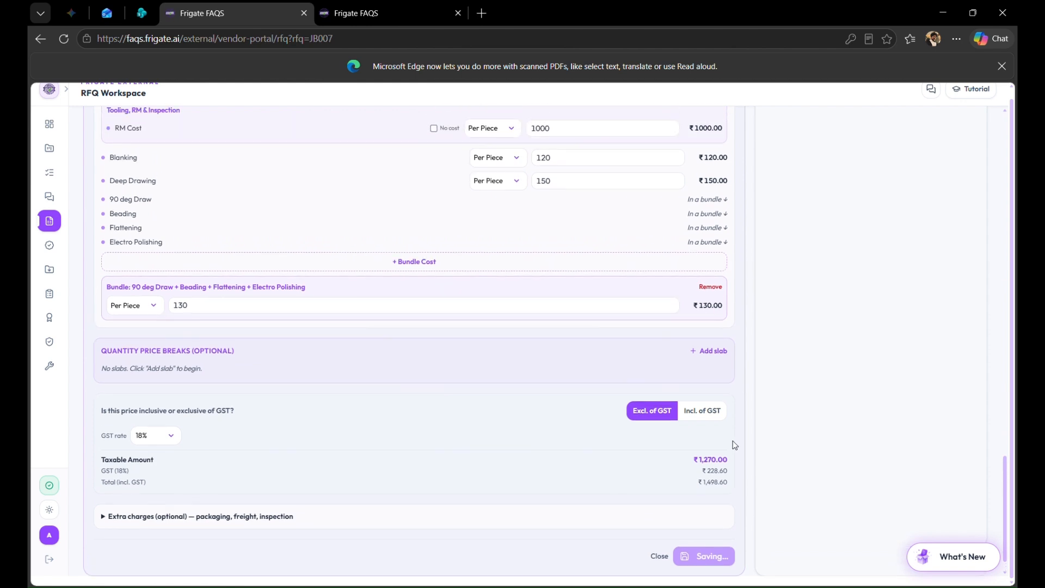
pyautogui.scroll(-1, 736, 446)
pyautogui.scroll(6, 735, 445)
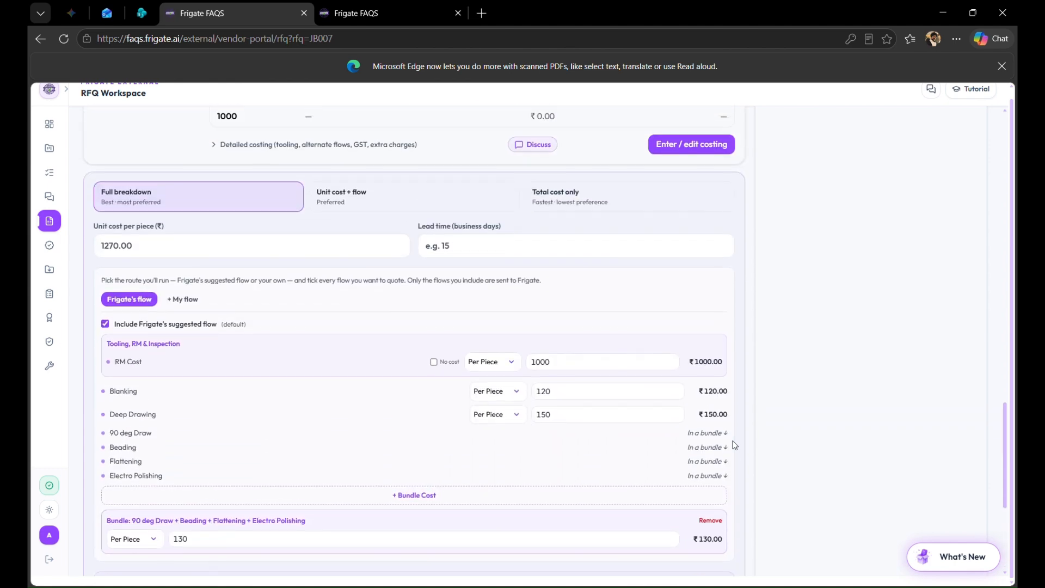
pyautogui.scroll(-6, 735, 446)
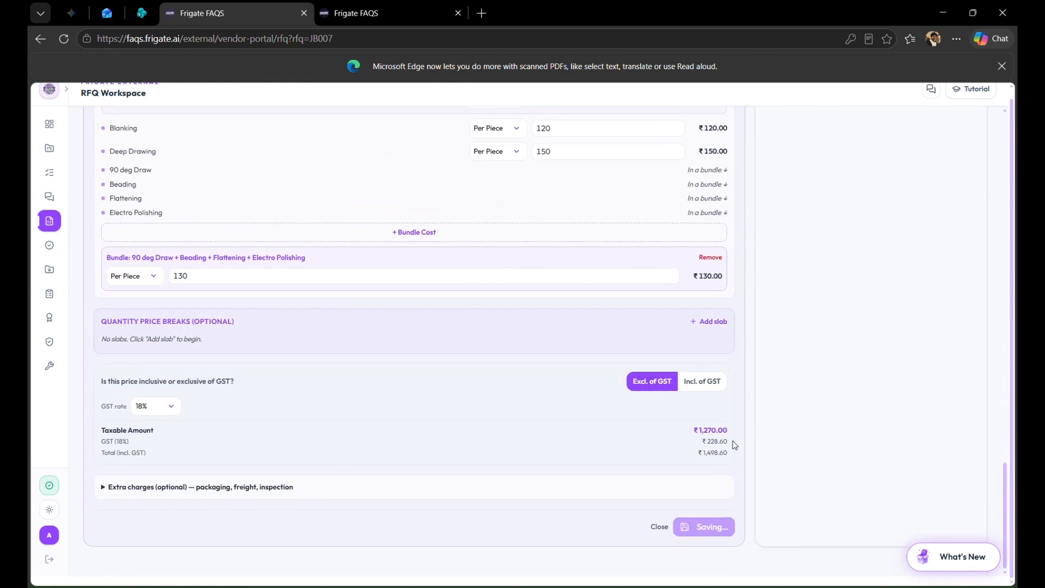
pyautogui.scroll(-1, 856, 289)
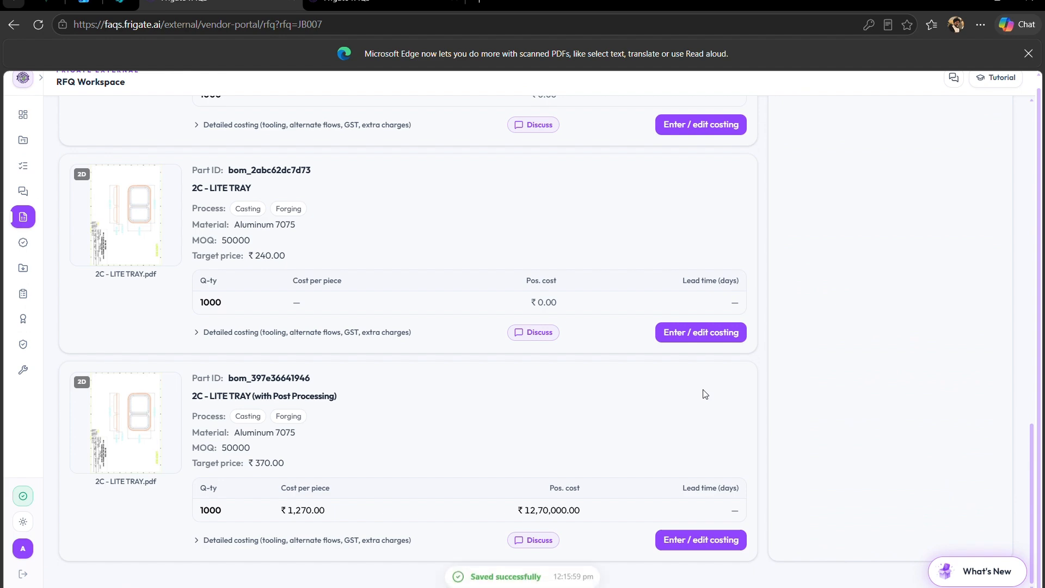
# Step: Open the costing of the plain 2C - LITE TRAY part and view its Unit cost + flow method
pyautogui.scroll(-2, 705, 394)
pyautogui.scroll(2, 729, 461)
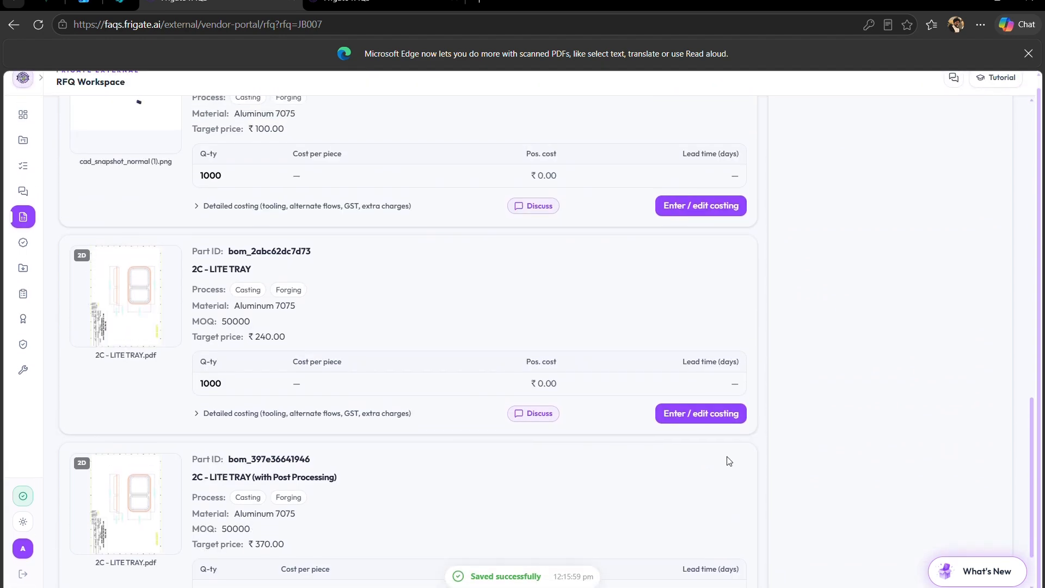
pyautogui.click(711, 420)
pyautogui.scroll(-2, 457, 425)
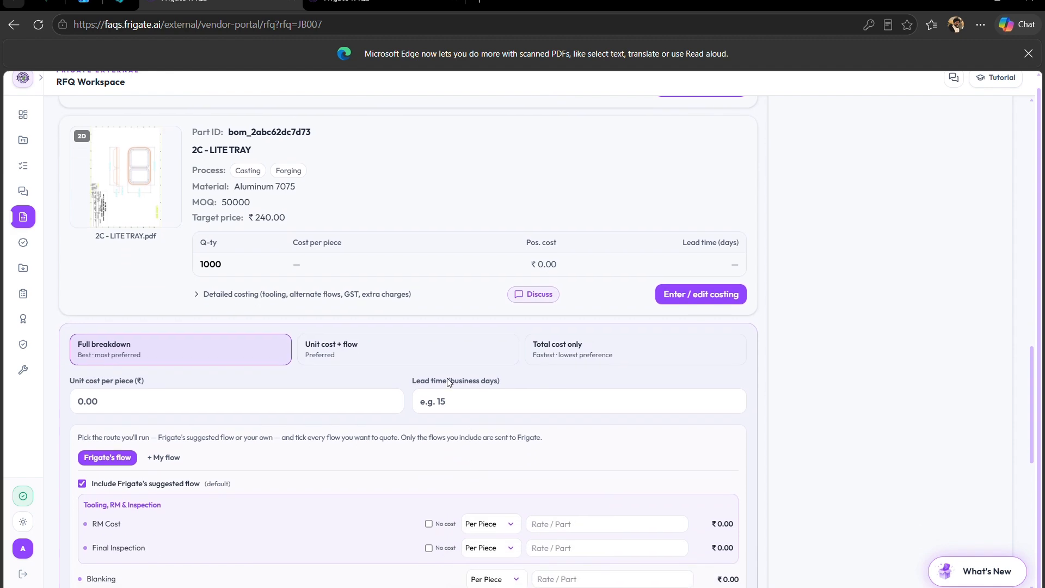
pyautogui.click(436, 355)
# Step: Start submitting the JB007 quote and request more time for the unpriced parts, with a response within 5 days
pyautogui.scroll(-4, 385, 447)
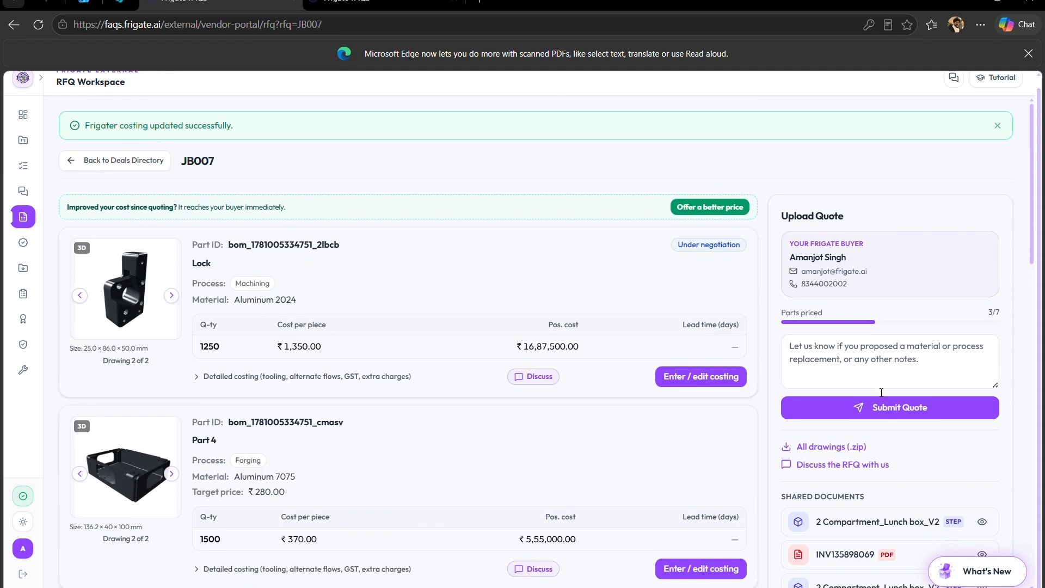
pyautogui.click(884, 411)
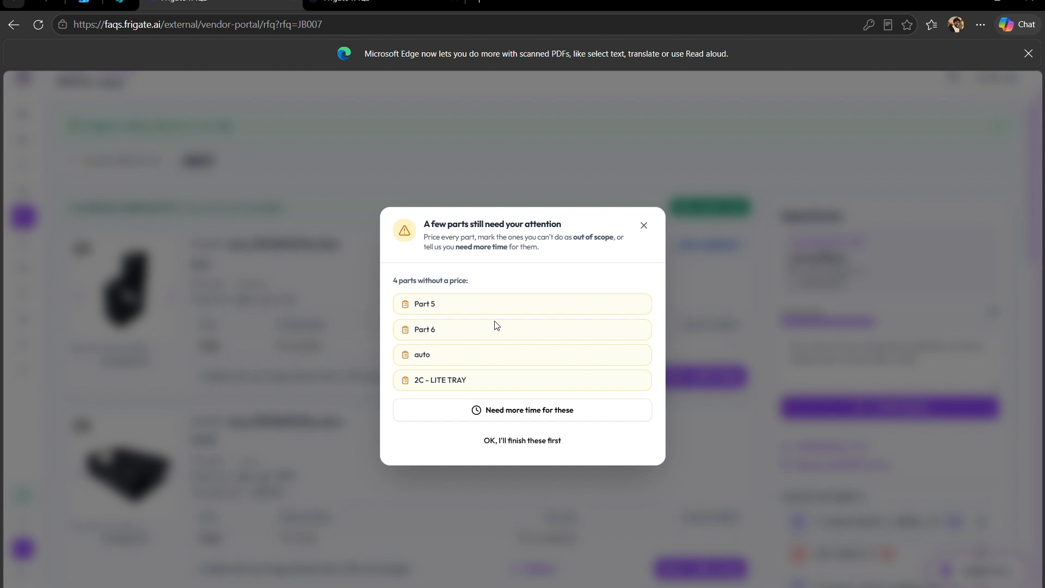
pyautogui.click(497, 415)
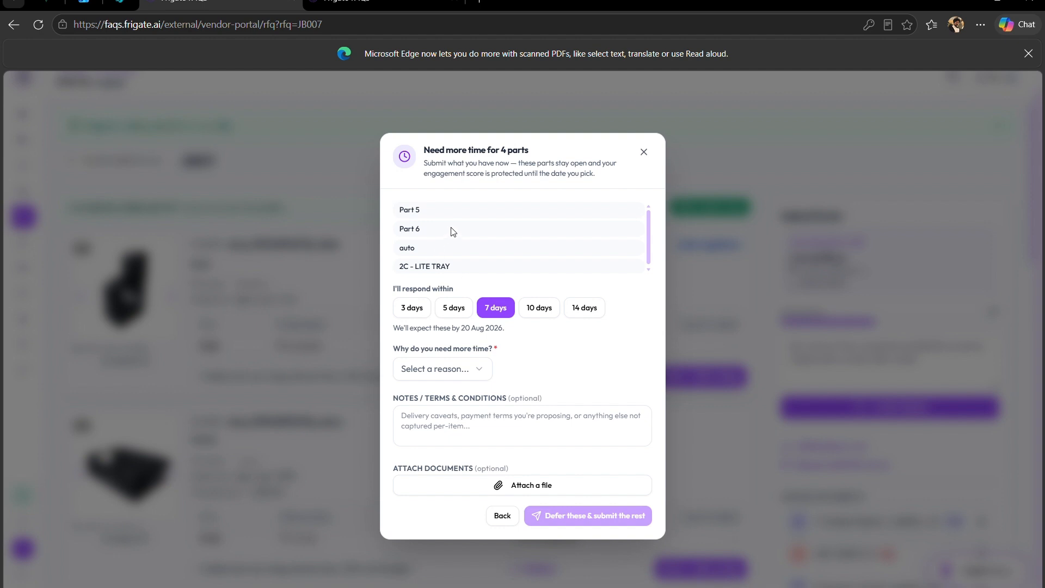
pyautogui.click(423, 304)
pyautogui.click(453, 307)
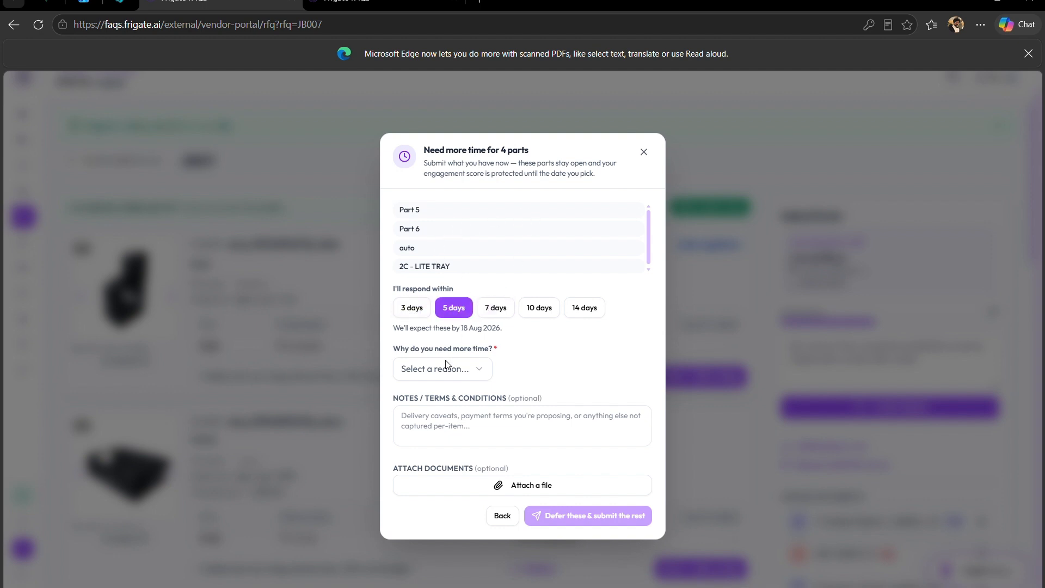
# Step: Give "Reviewing drawings & specifications" as the reason for more time, add the note "Testing", and start attaching a file
pyautogui.click(448, 373)
pyautogui.click(455, 451)
pyautogui.click(477, 442)
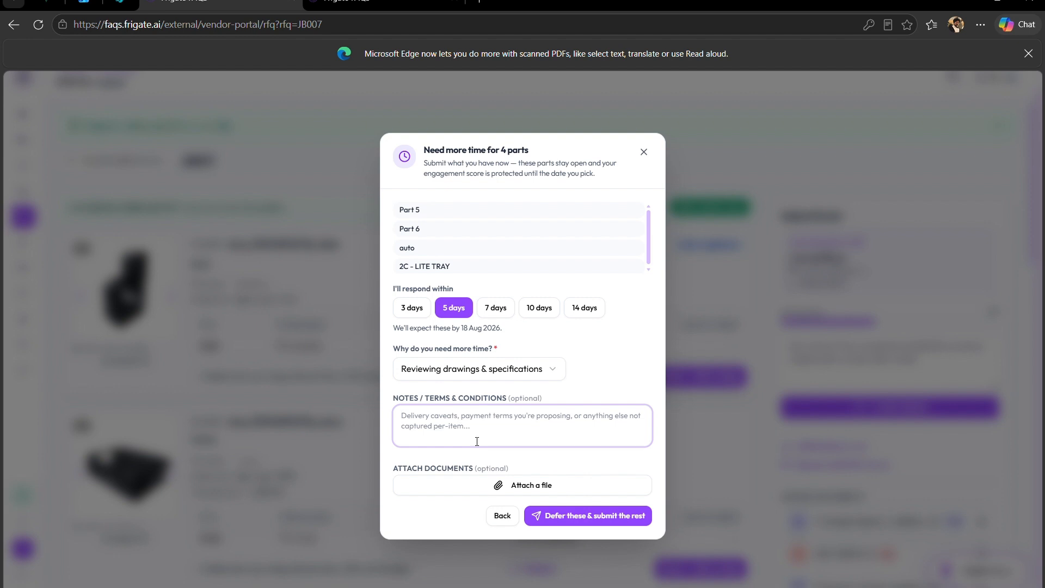
pyautogui.write('Testing')
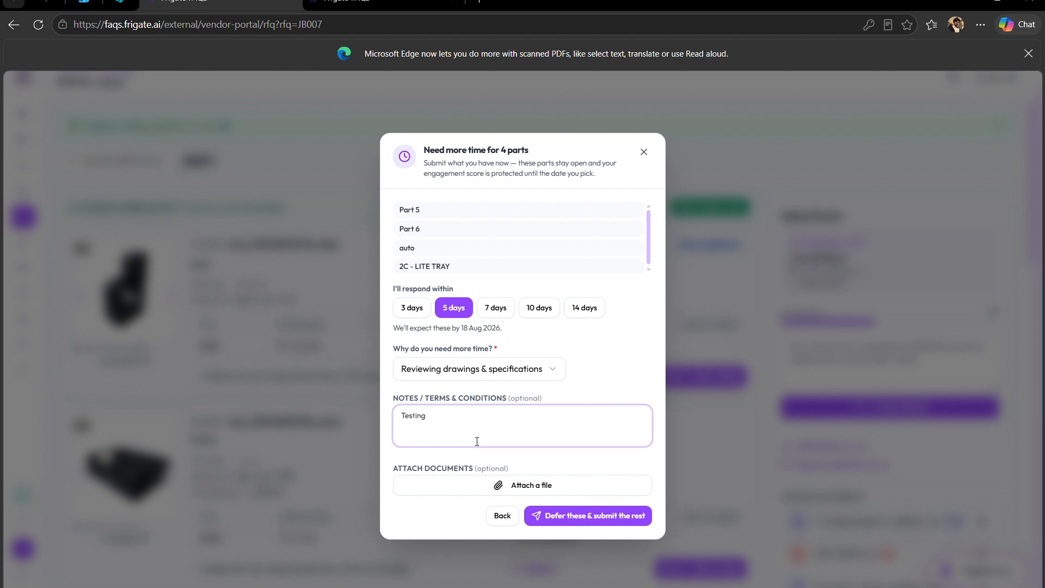
pyautogui.click(489, 488)
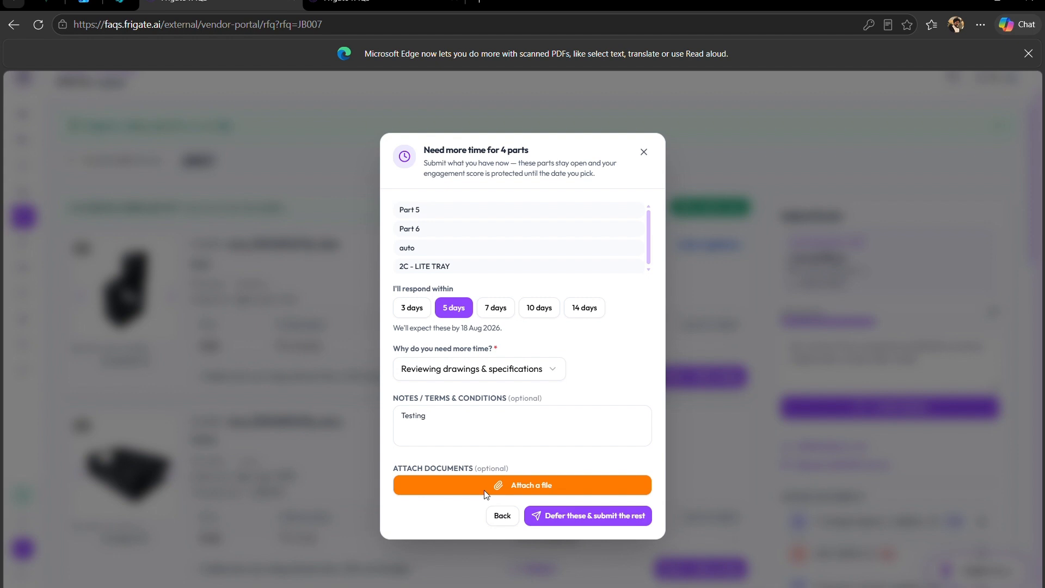